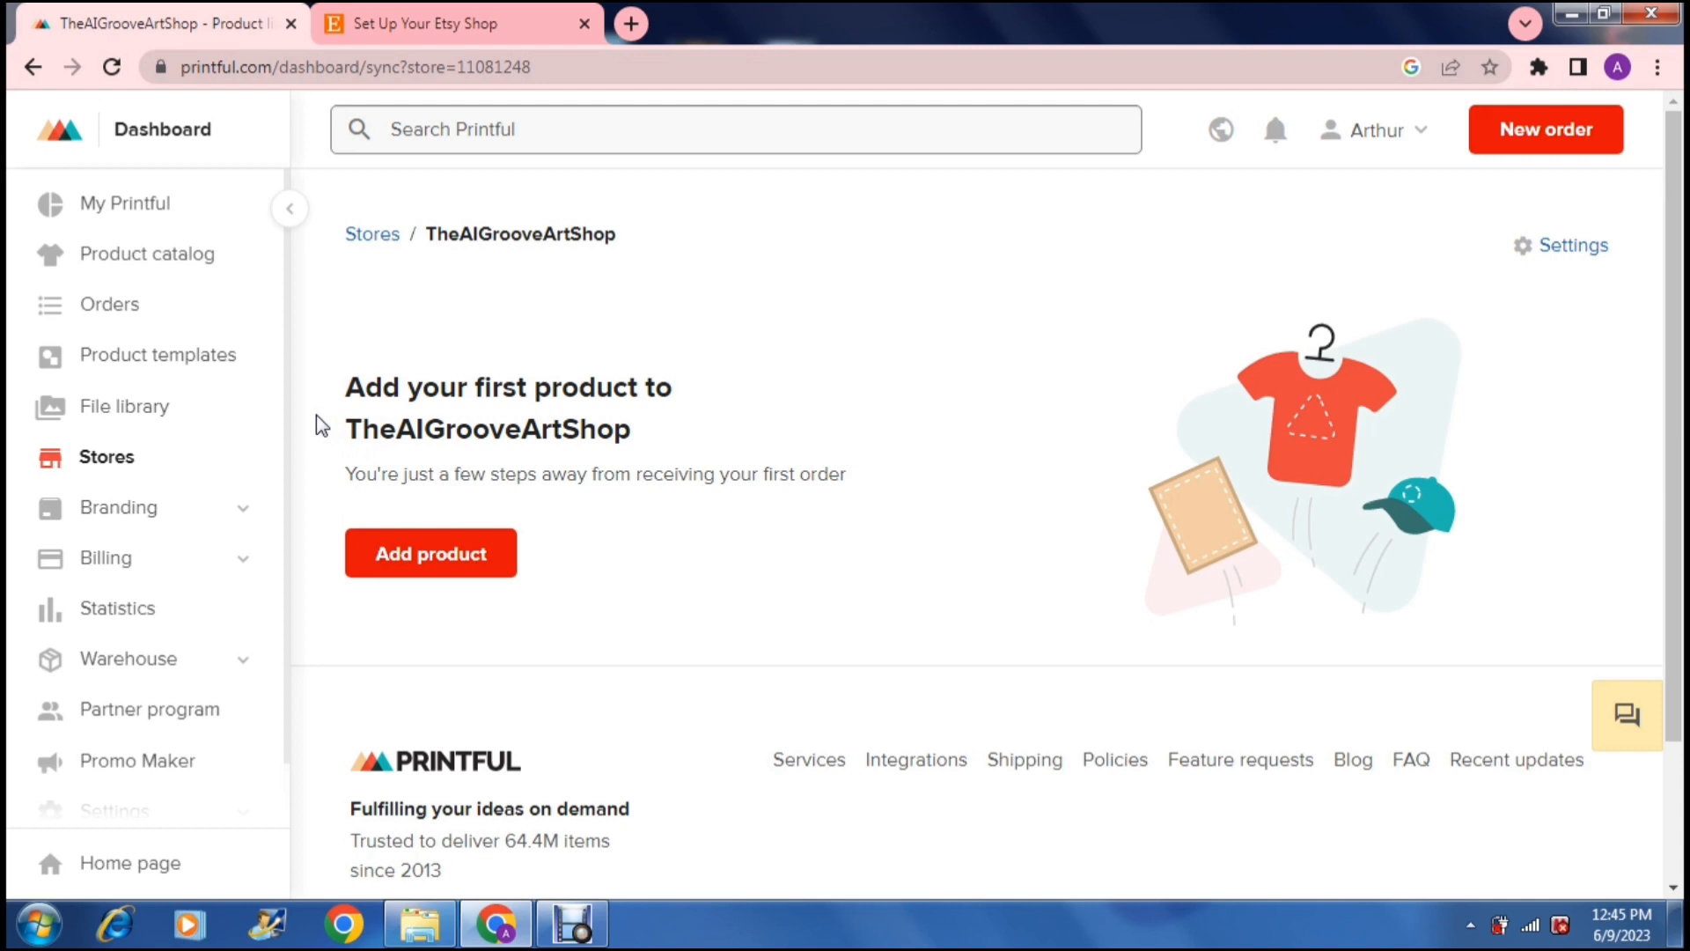
Step: Switch to the Etsy page and reopen the shop's setup by way of the Etsy home page
left_click(311, 401)
left_click(403, 25)
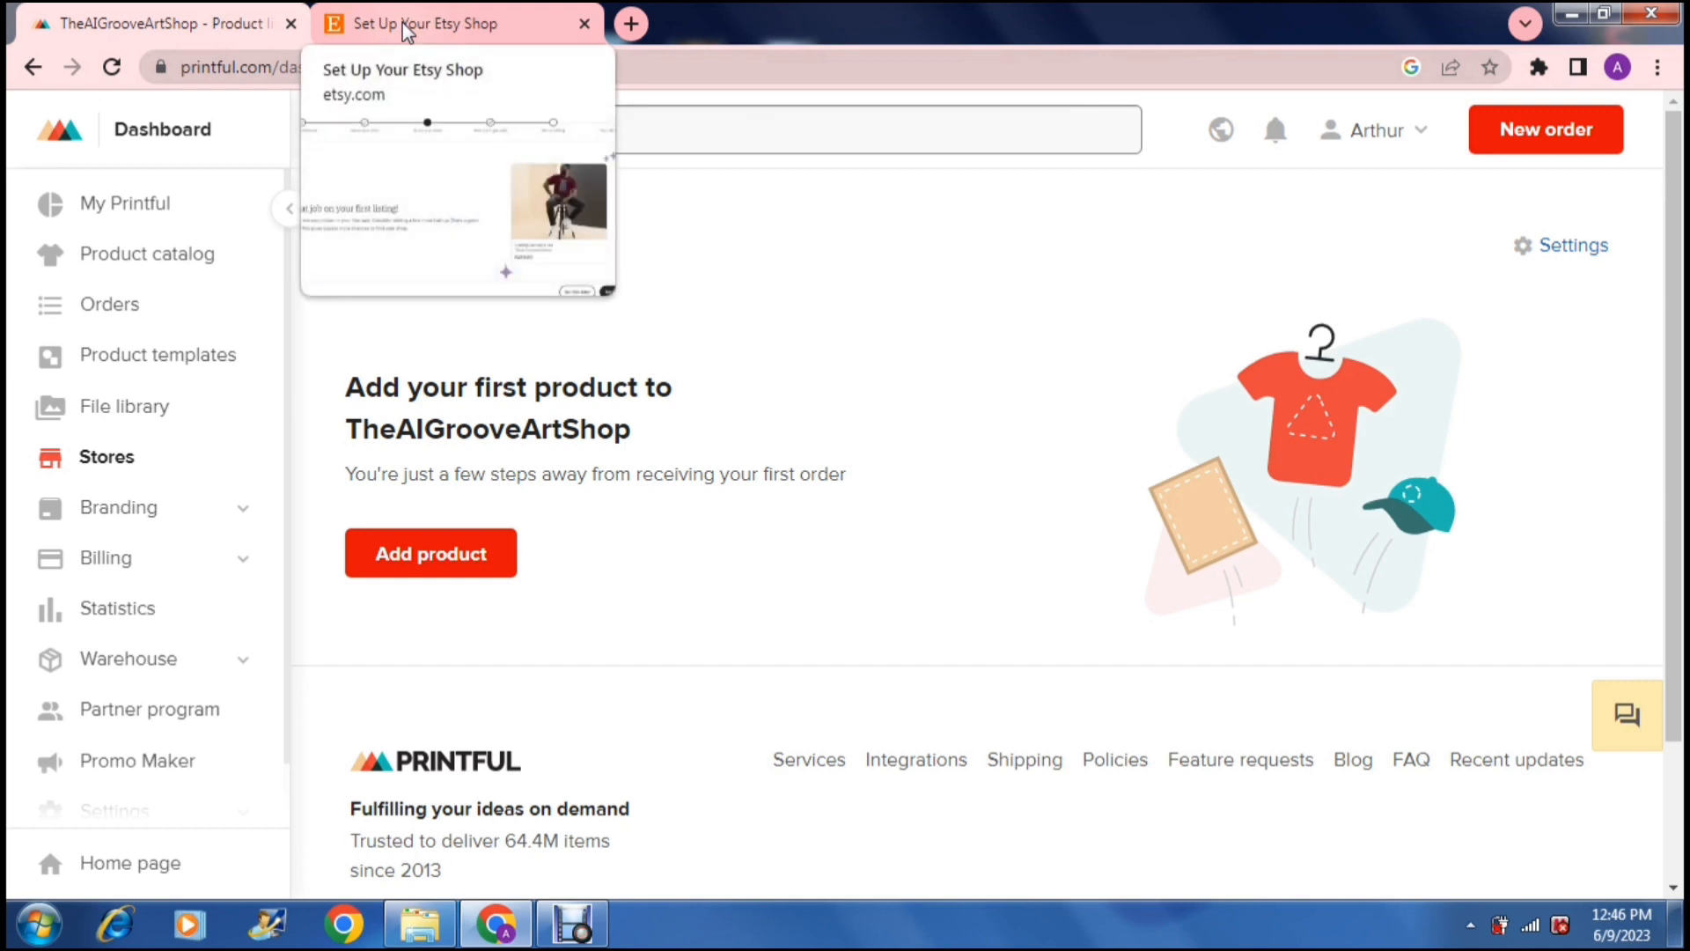
left_click(403, 24)
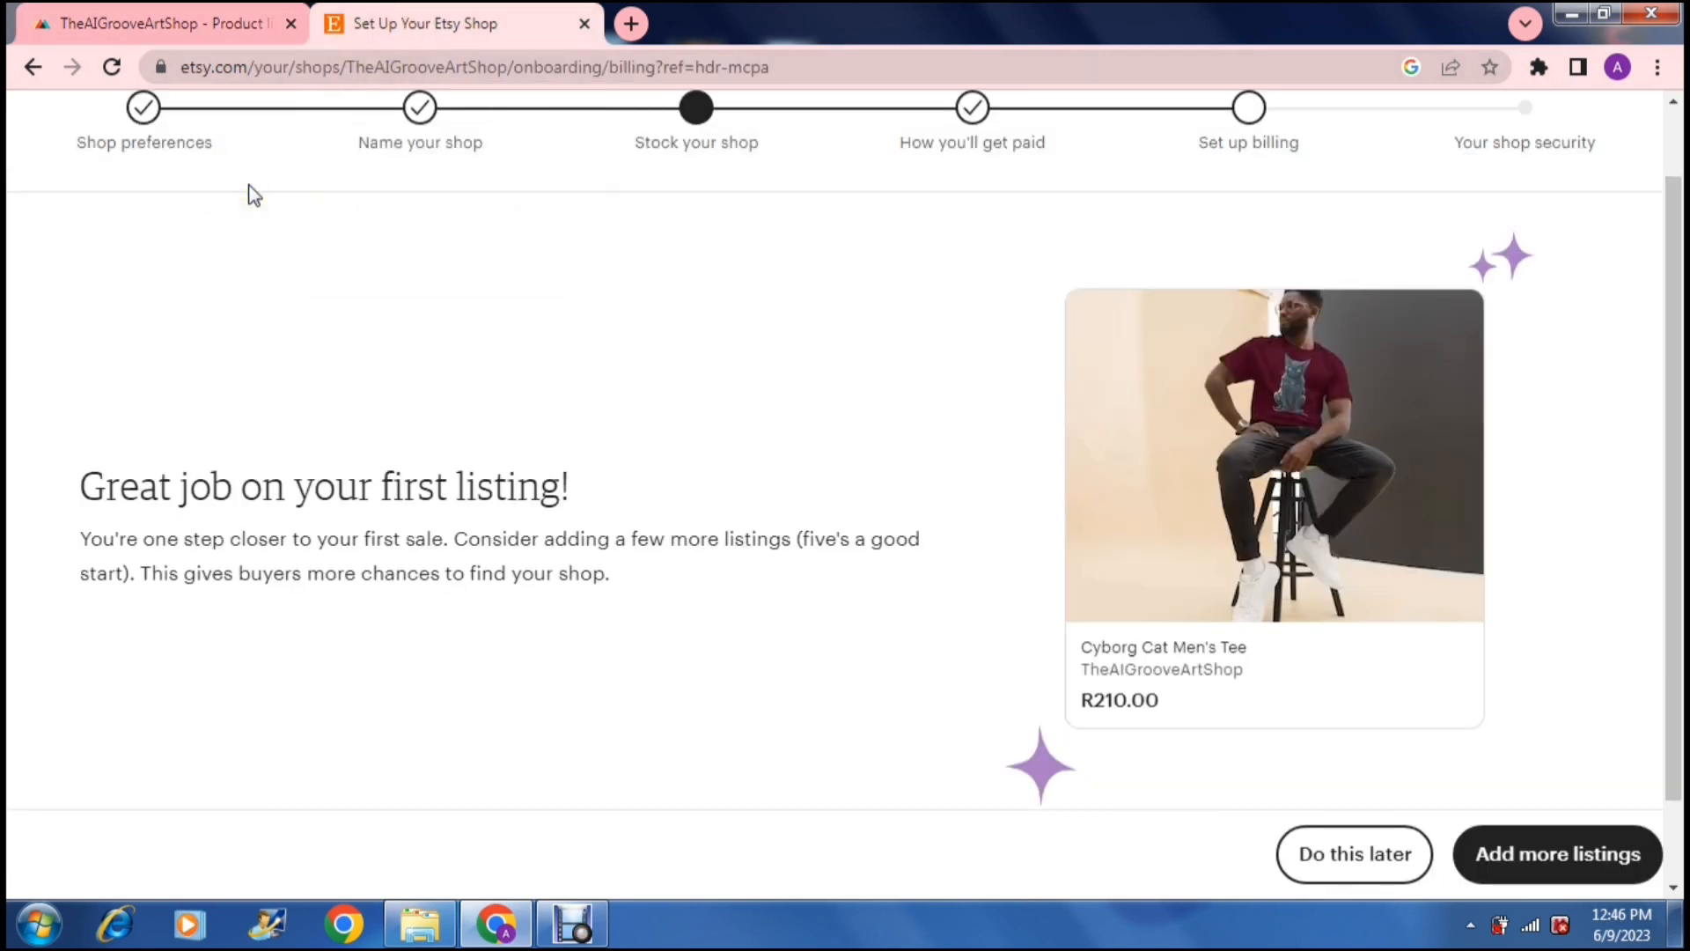
scroll(181, 271, "up", 1)
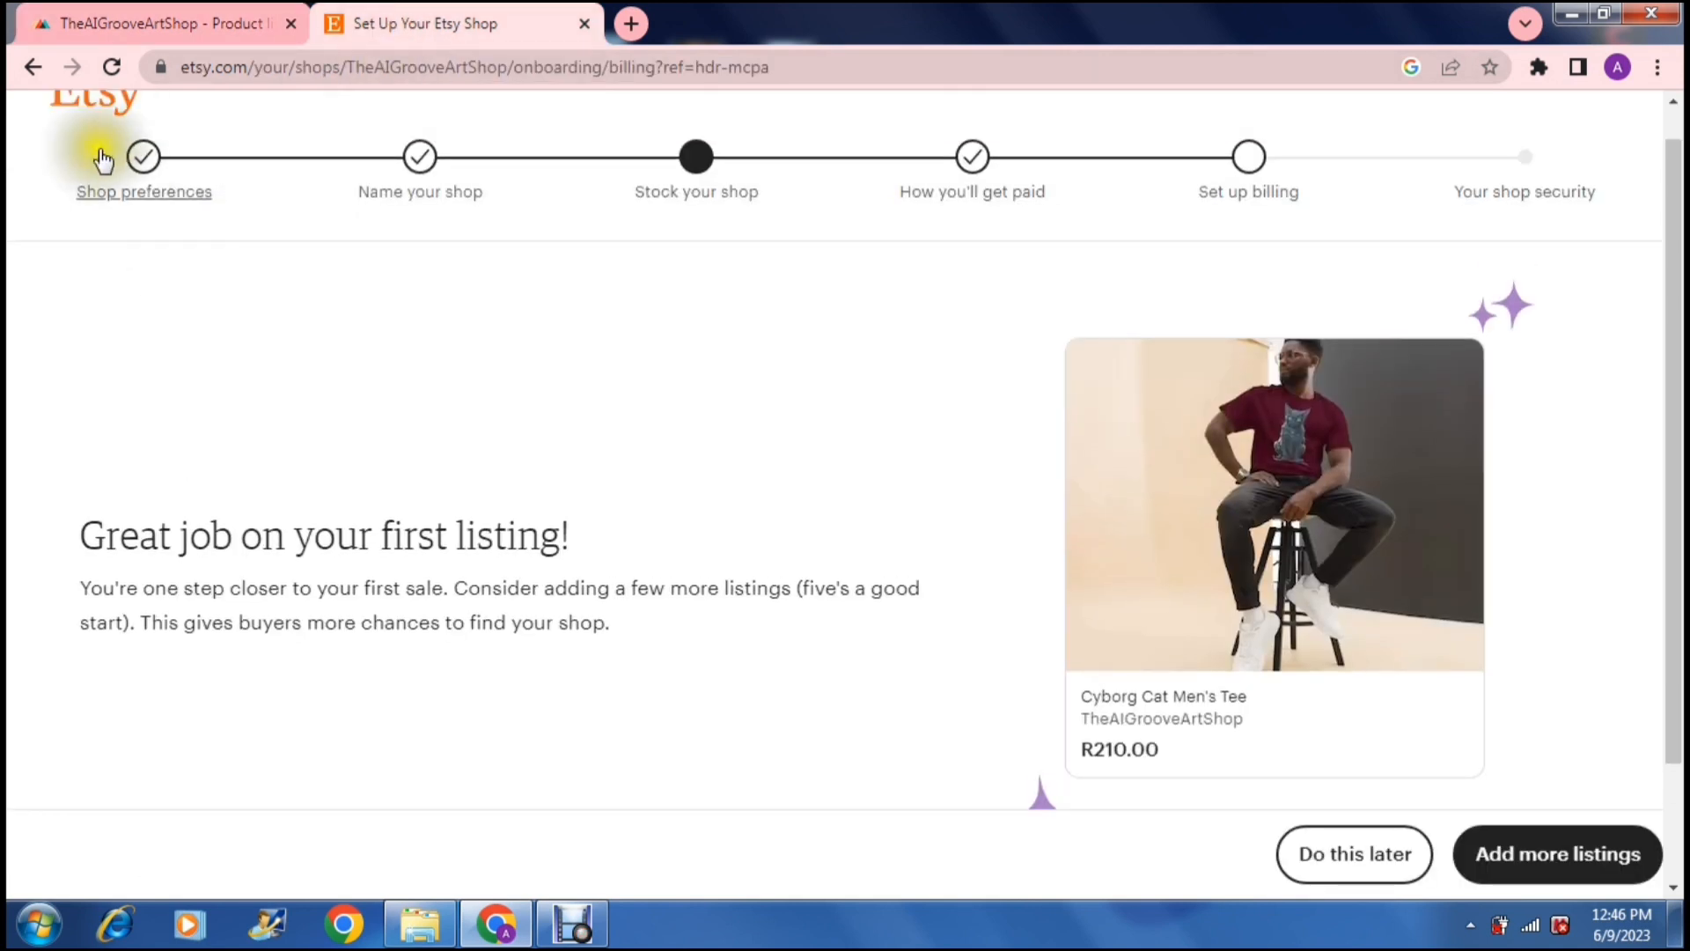
left_click(101, 98)
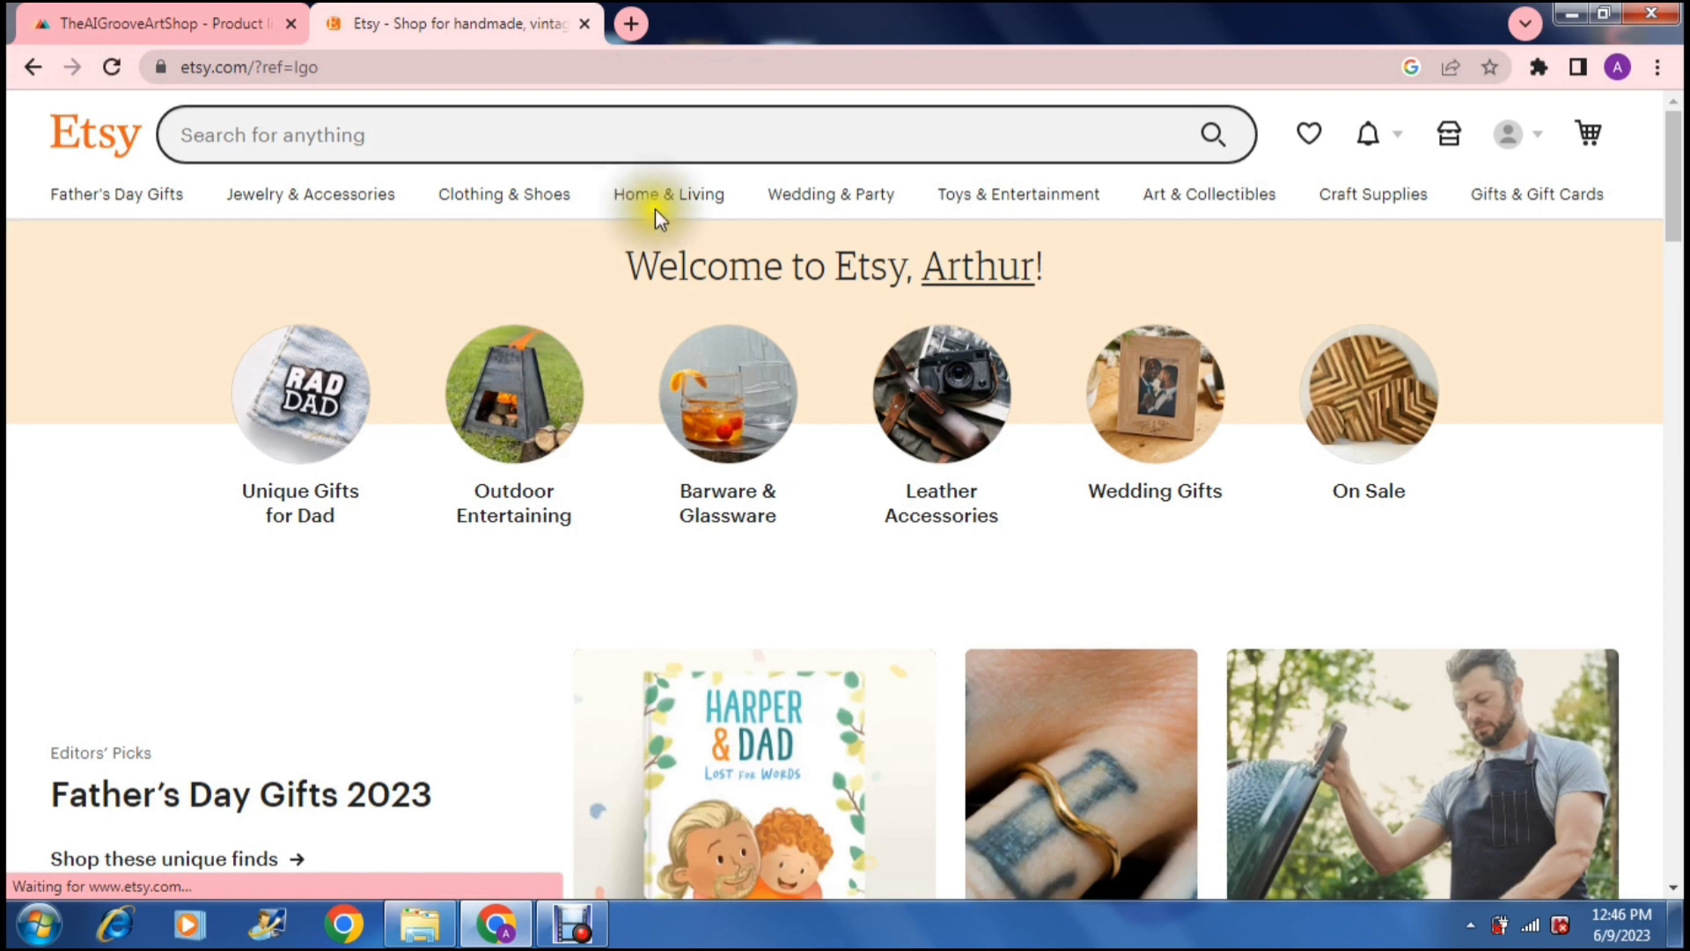
left_click(1451, 141)
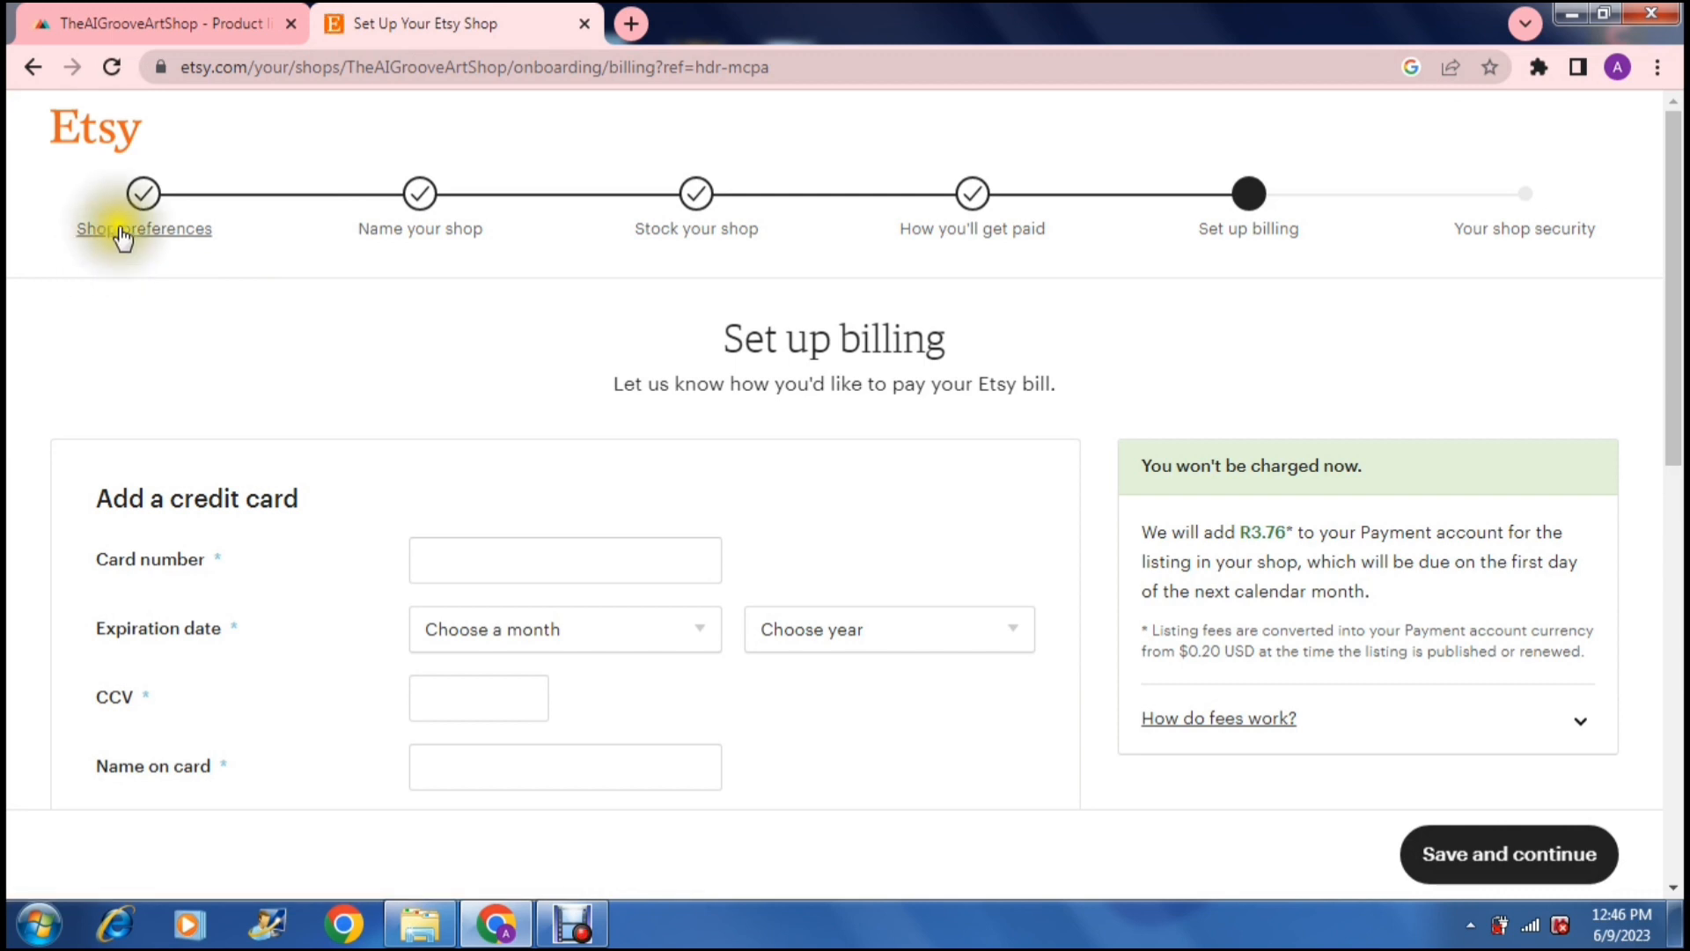
Step: Review the Etsy shop setup stages from shop preferences, shop name and stock through to payments and billing
left_click(141, 195)
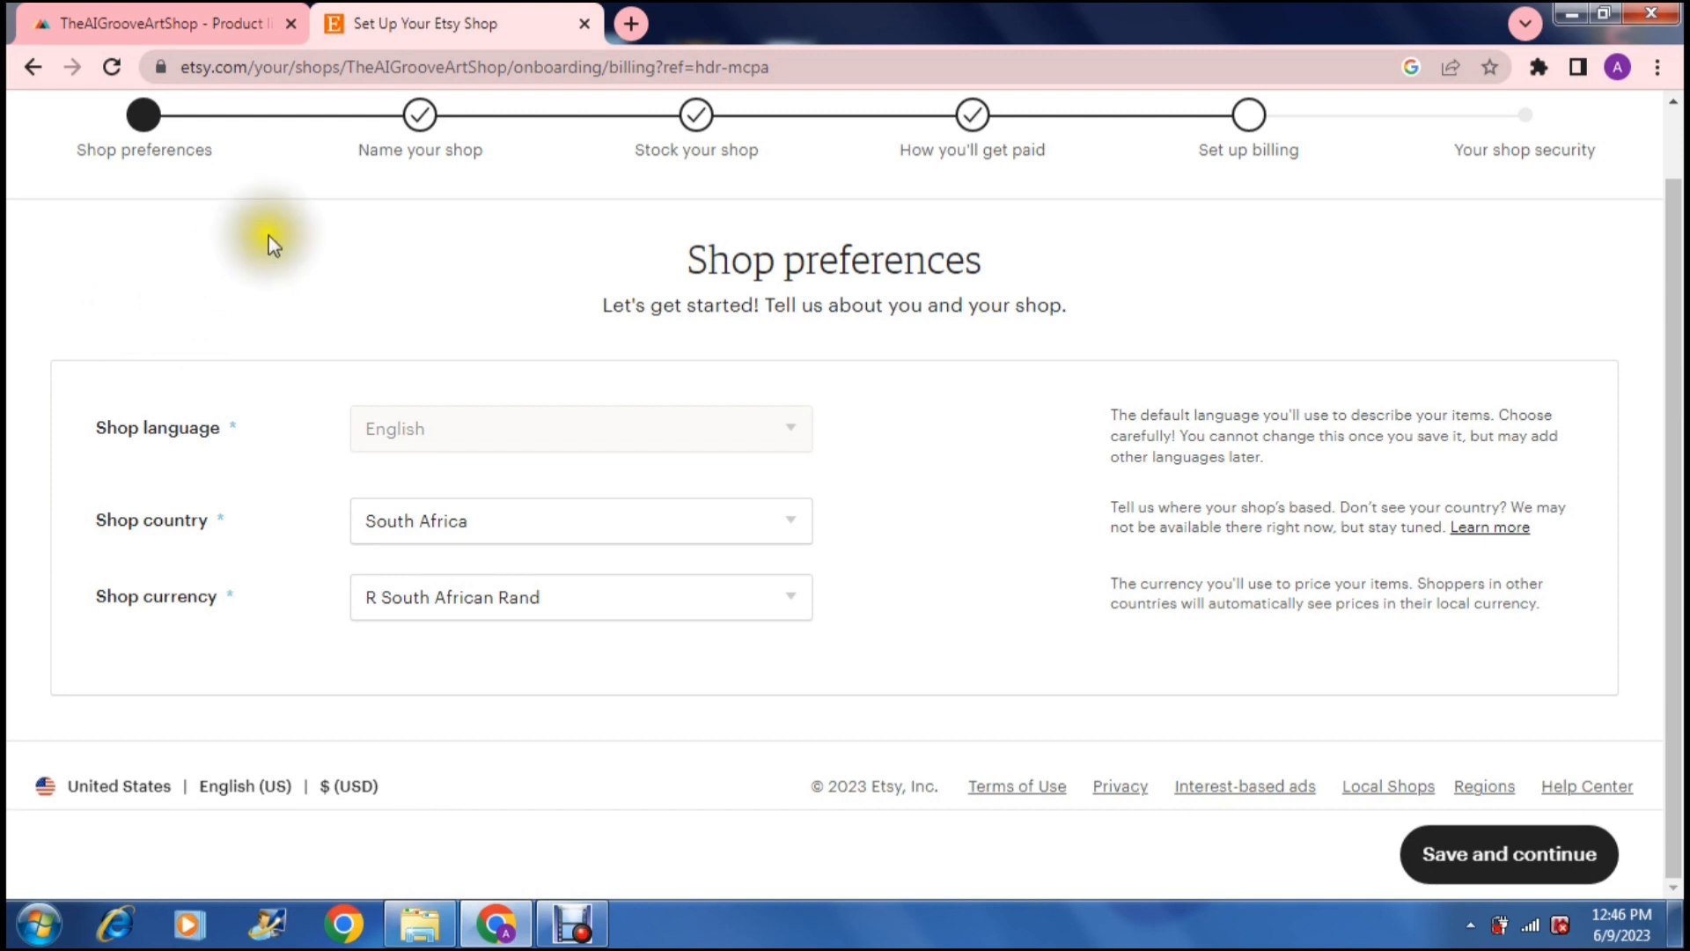
left_click(420, 114)
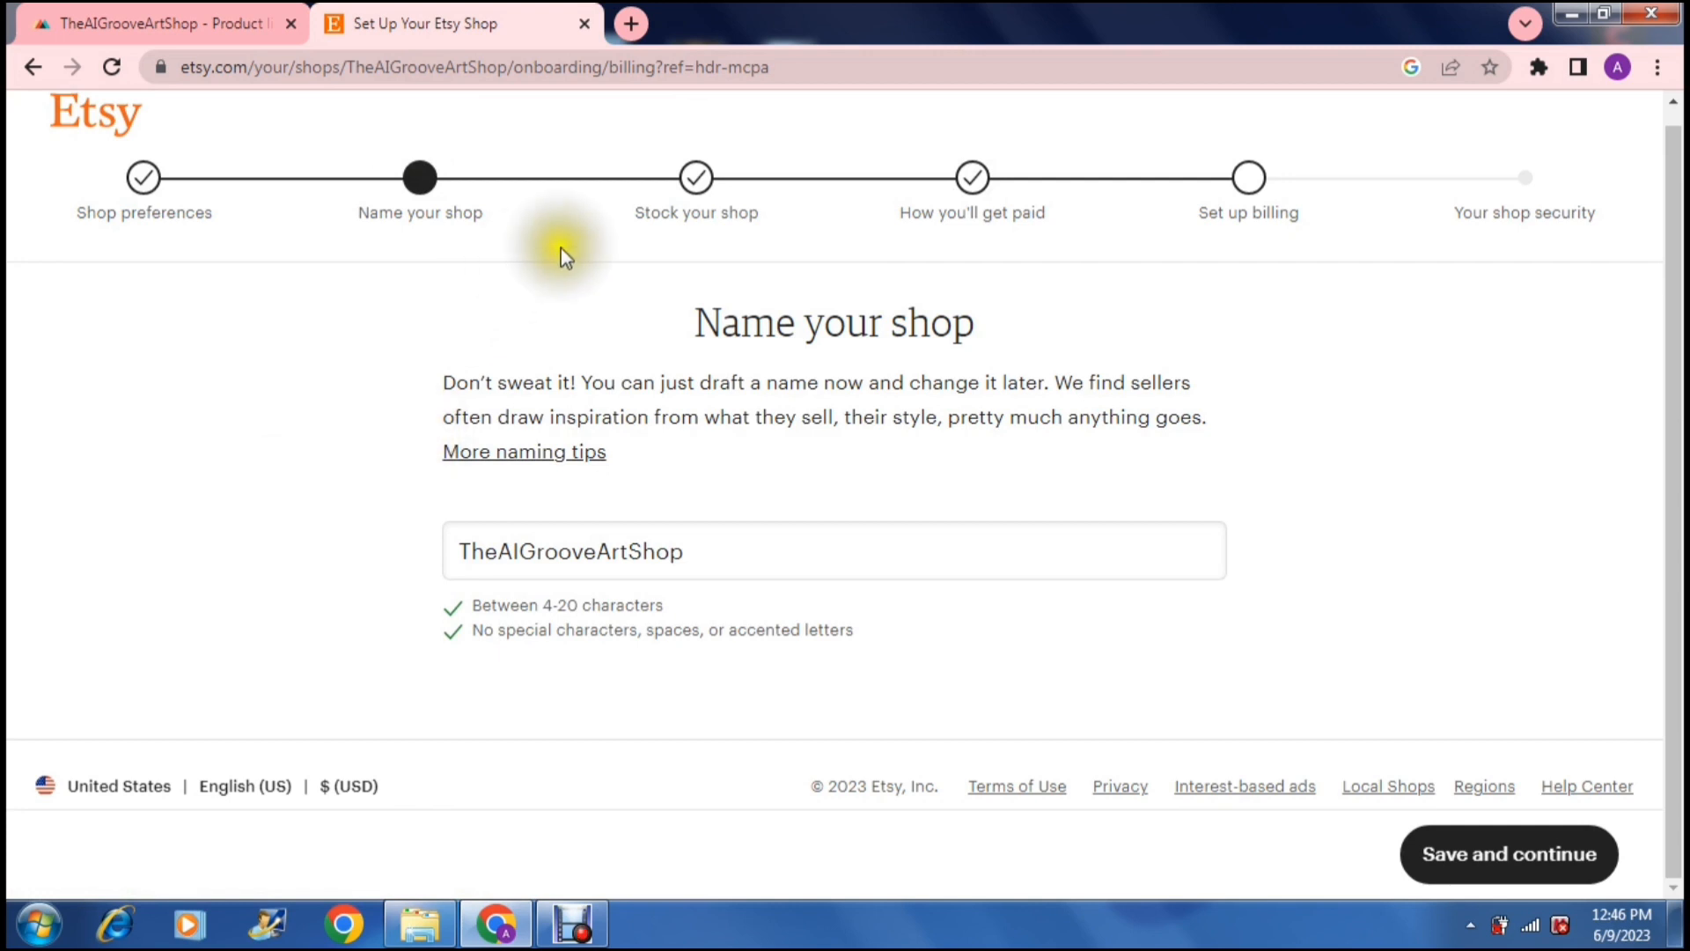
left_click(694, 192)
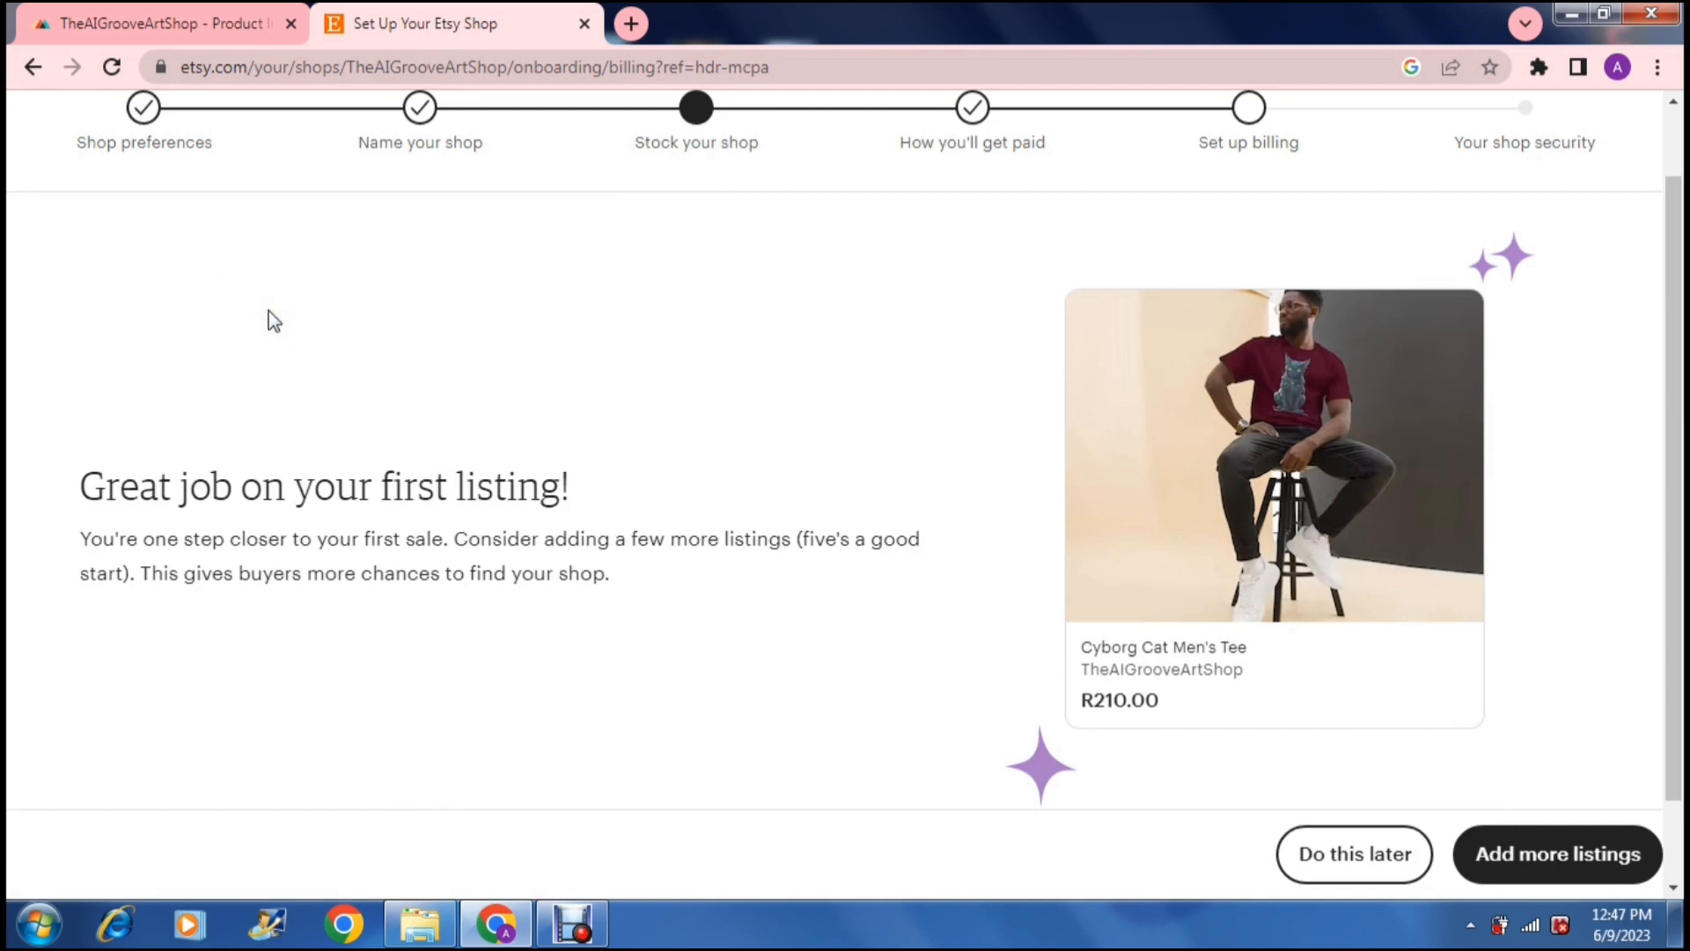
left_click(158, 16)
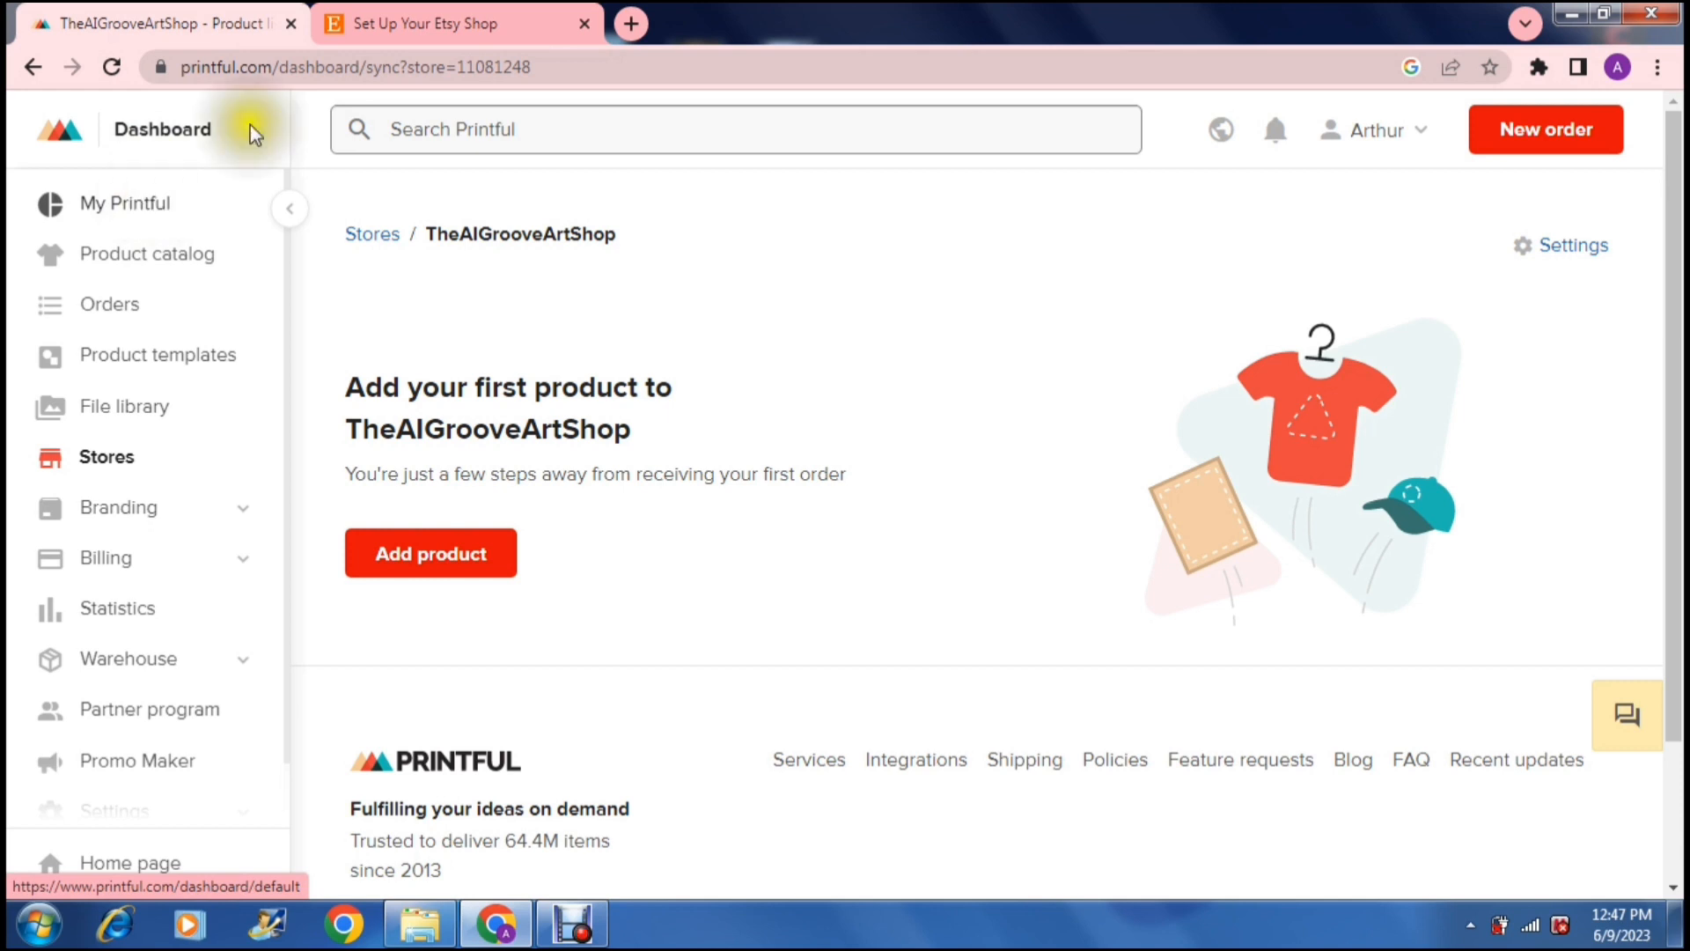
left_click(410, 27)
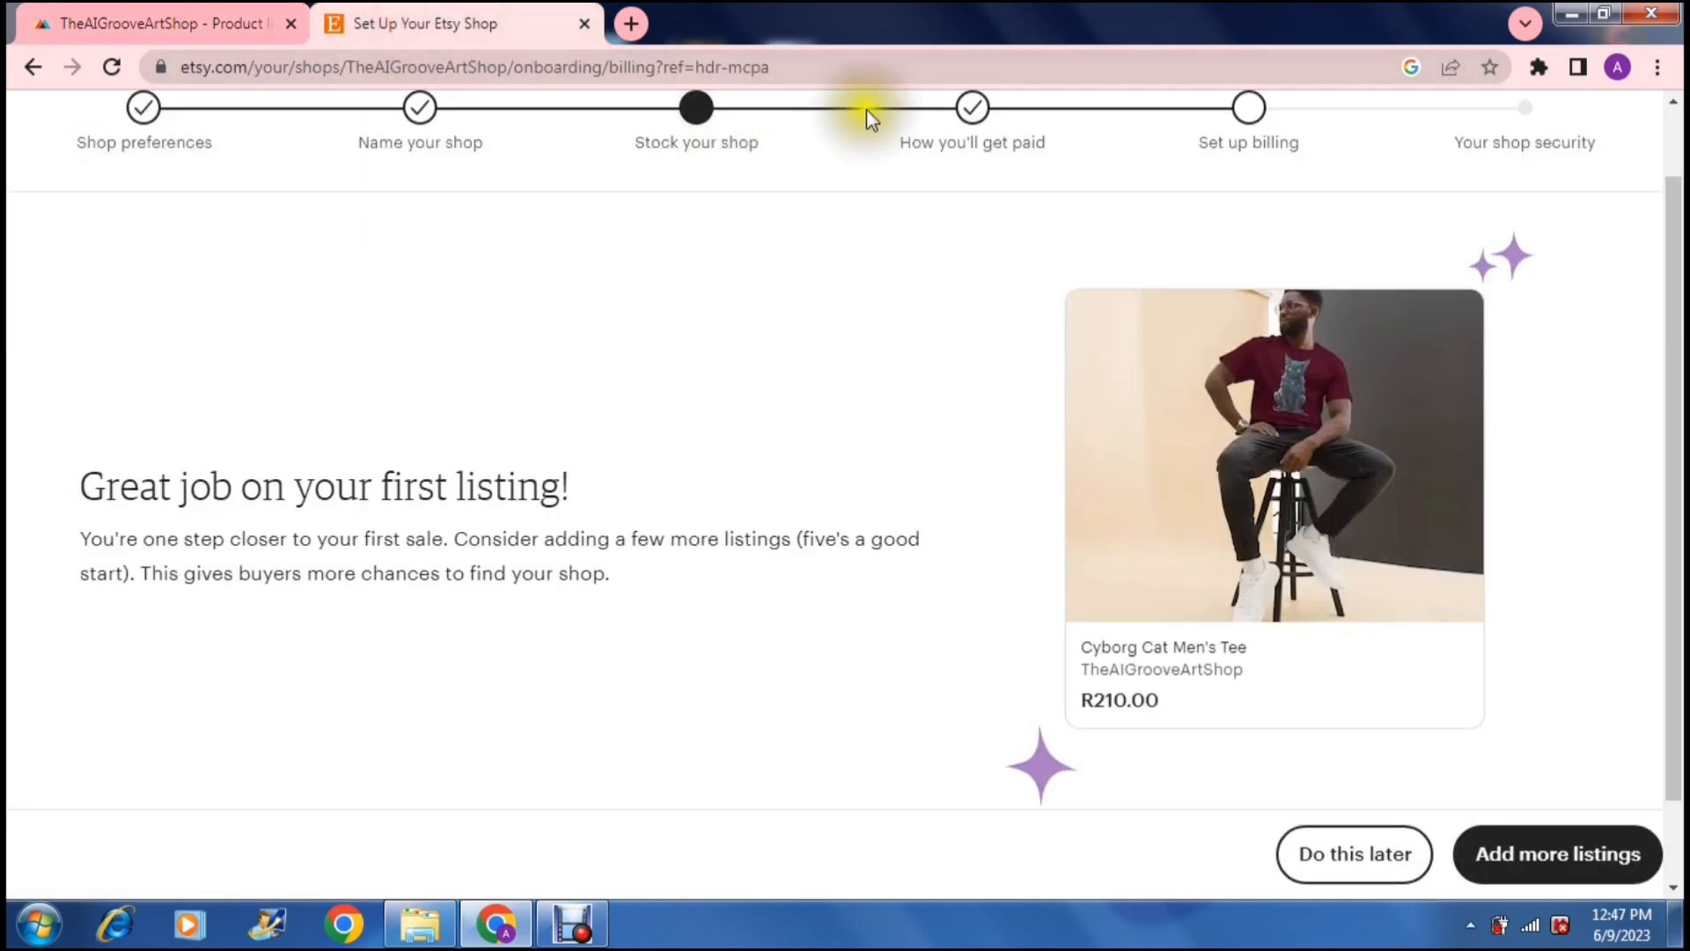
left_click(960, 118)
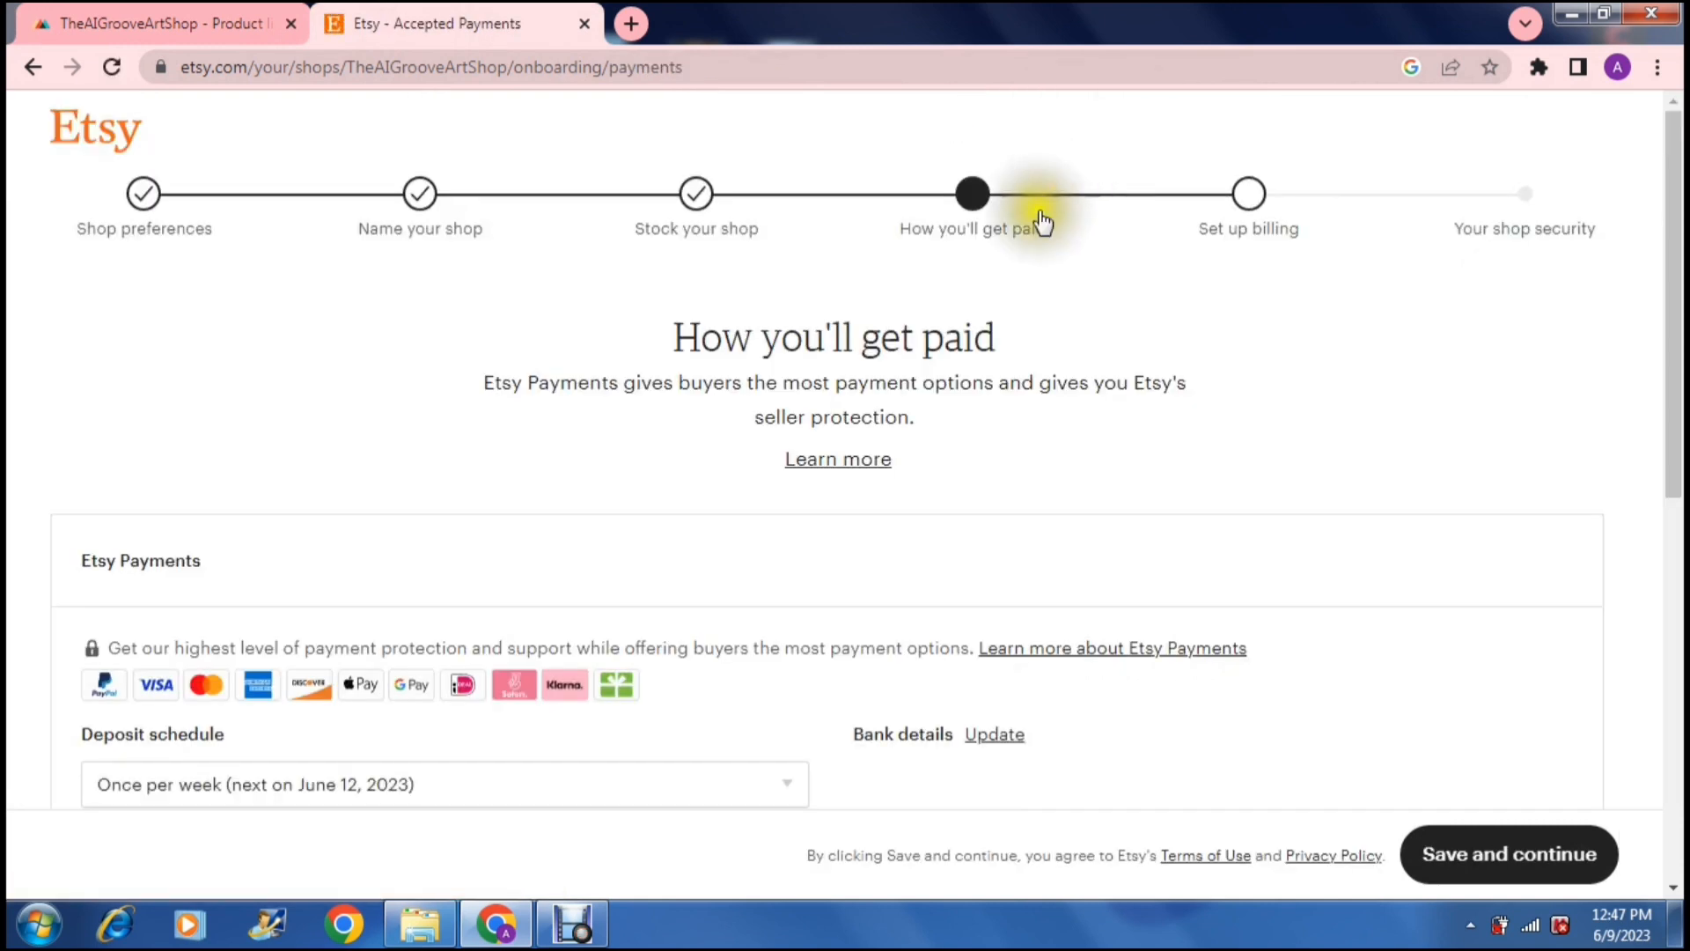
left_click(1251, 212)
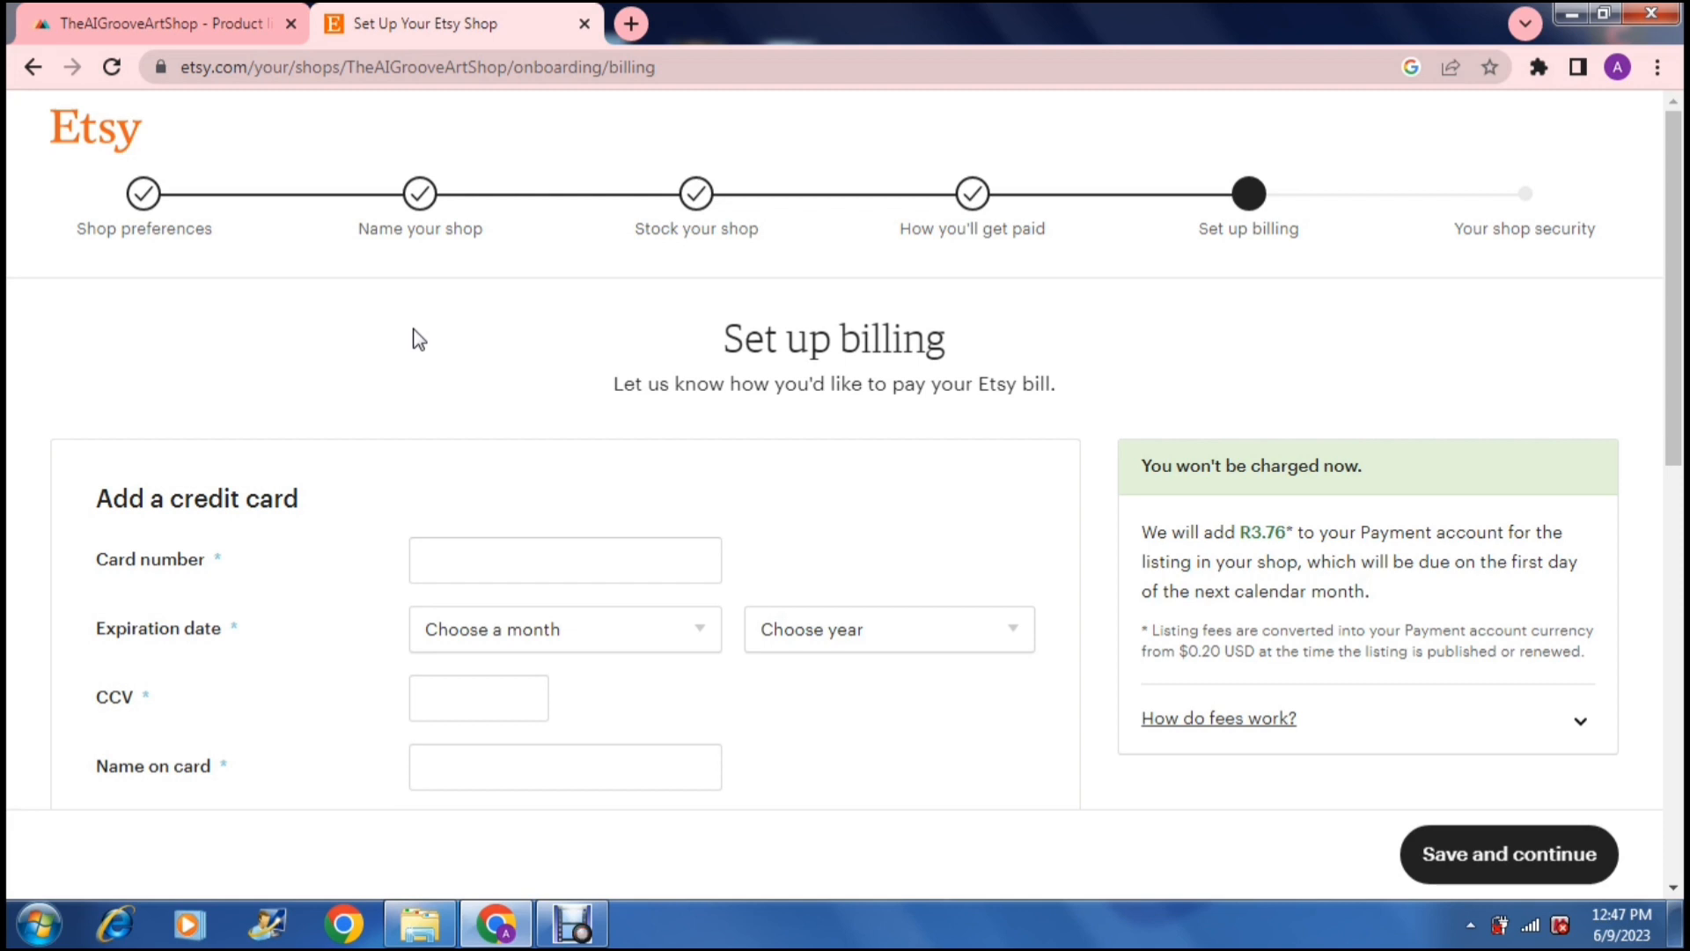
Step: Switch to Printful, choose Etsy as the ecommerce platform for a new store and launch the Etsy connection
left_click(196, 23)
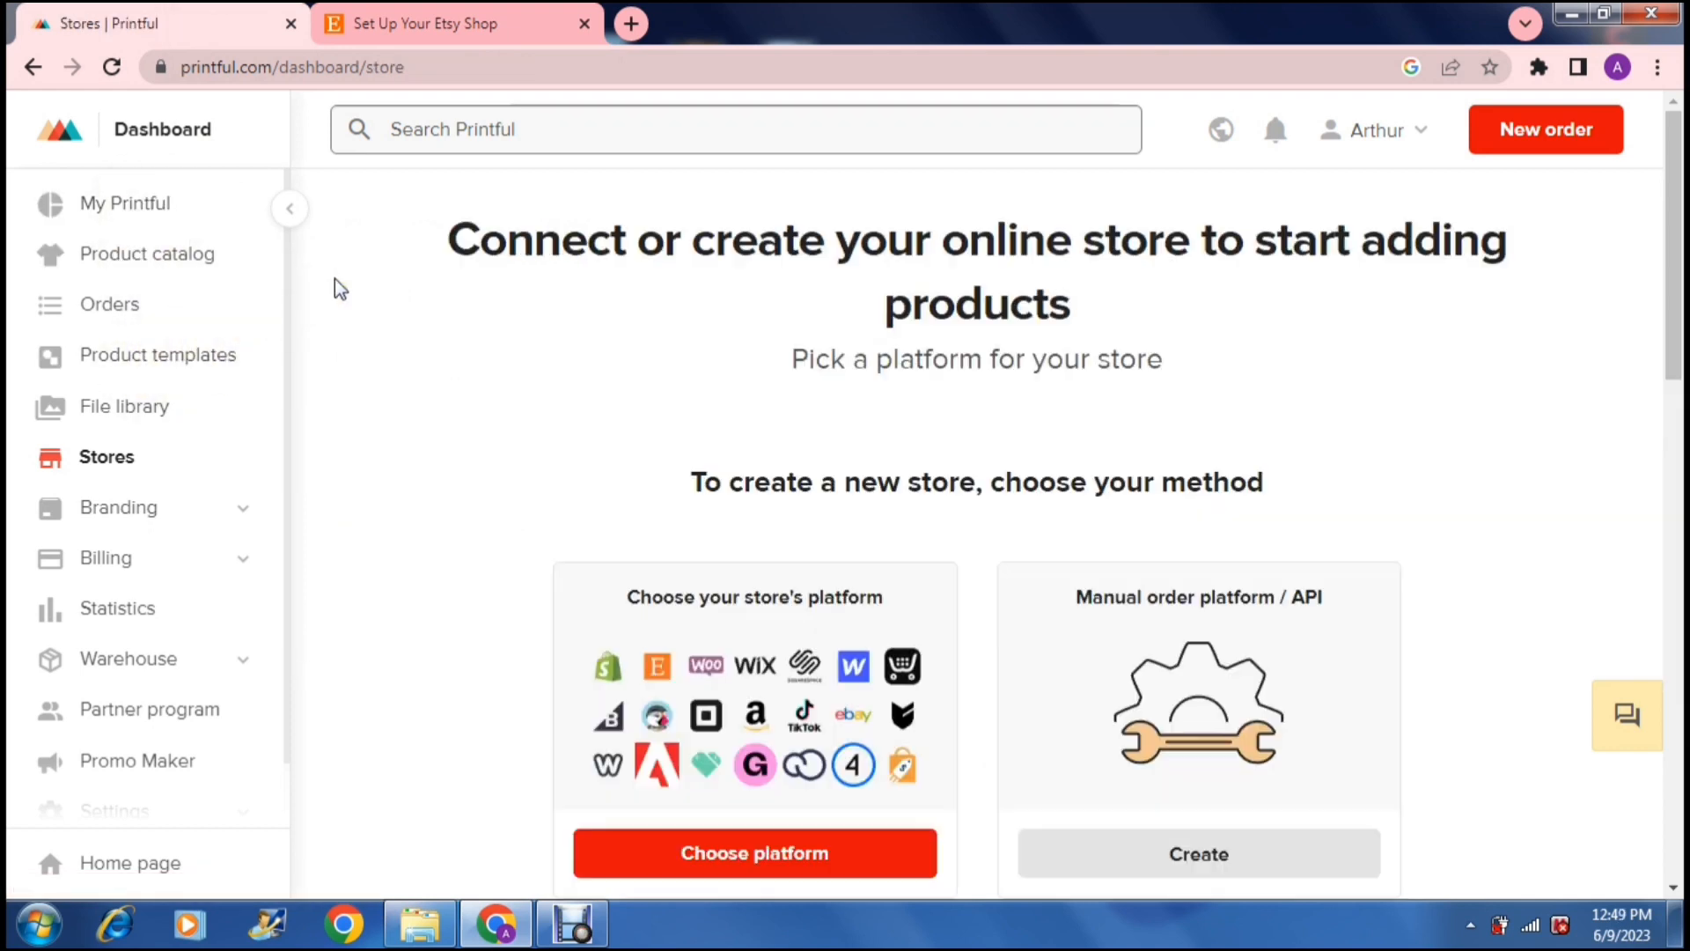
left_click(336, 280)
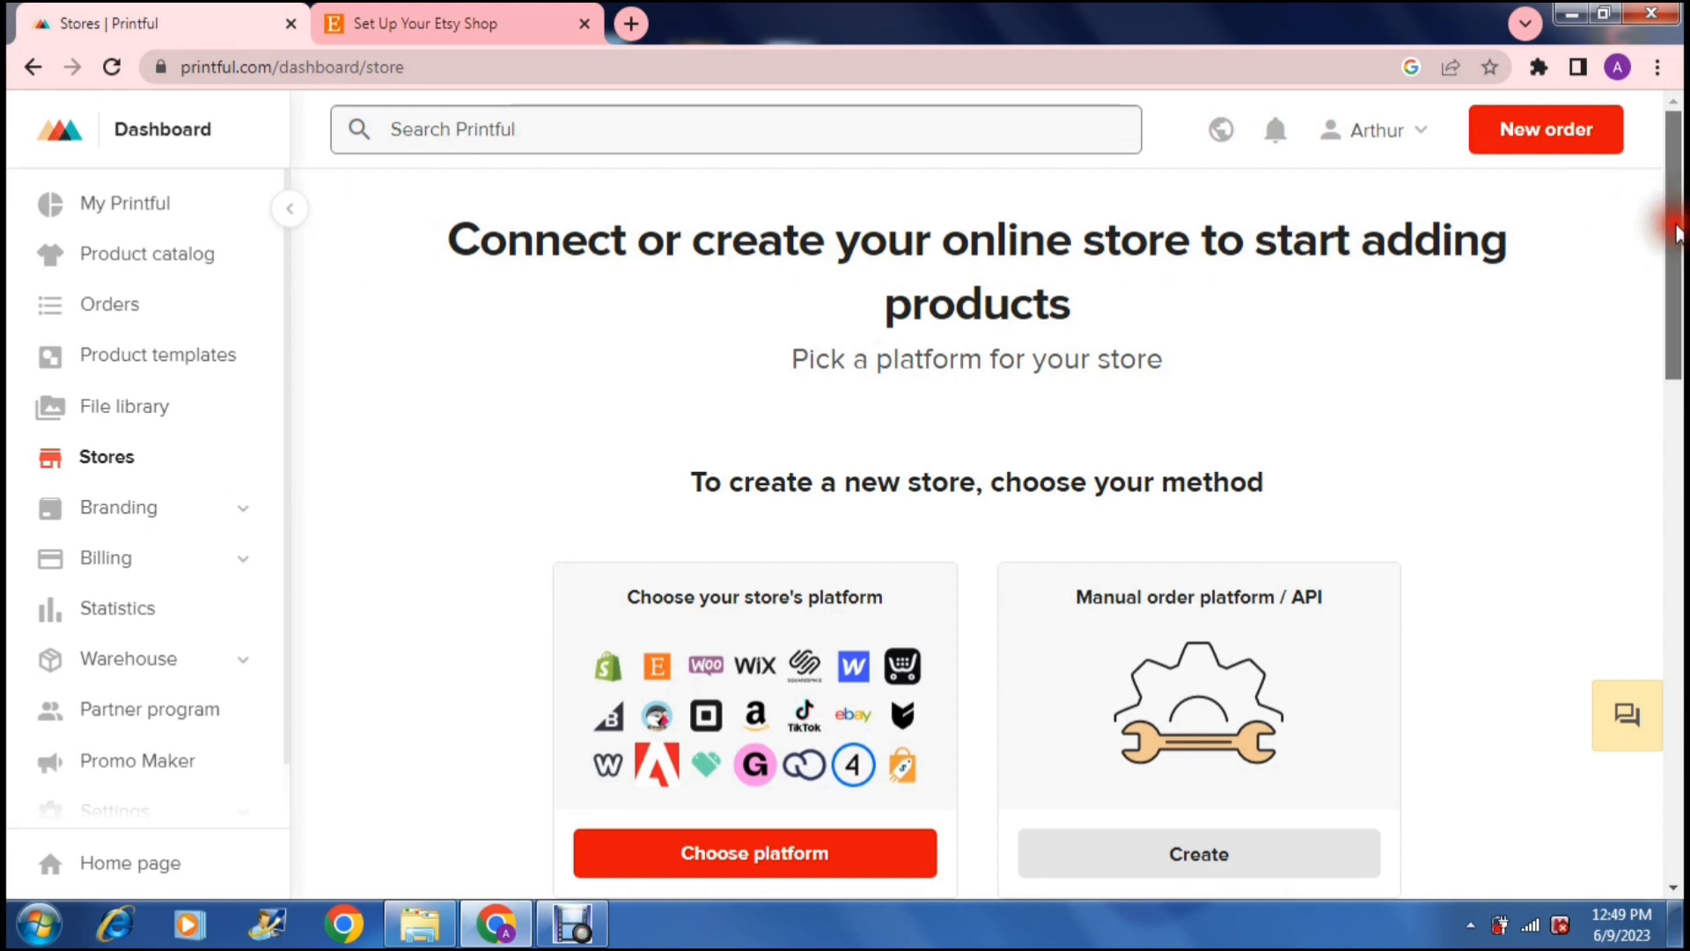
left_click_drag(1677, 243, 1677, 344)
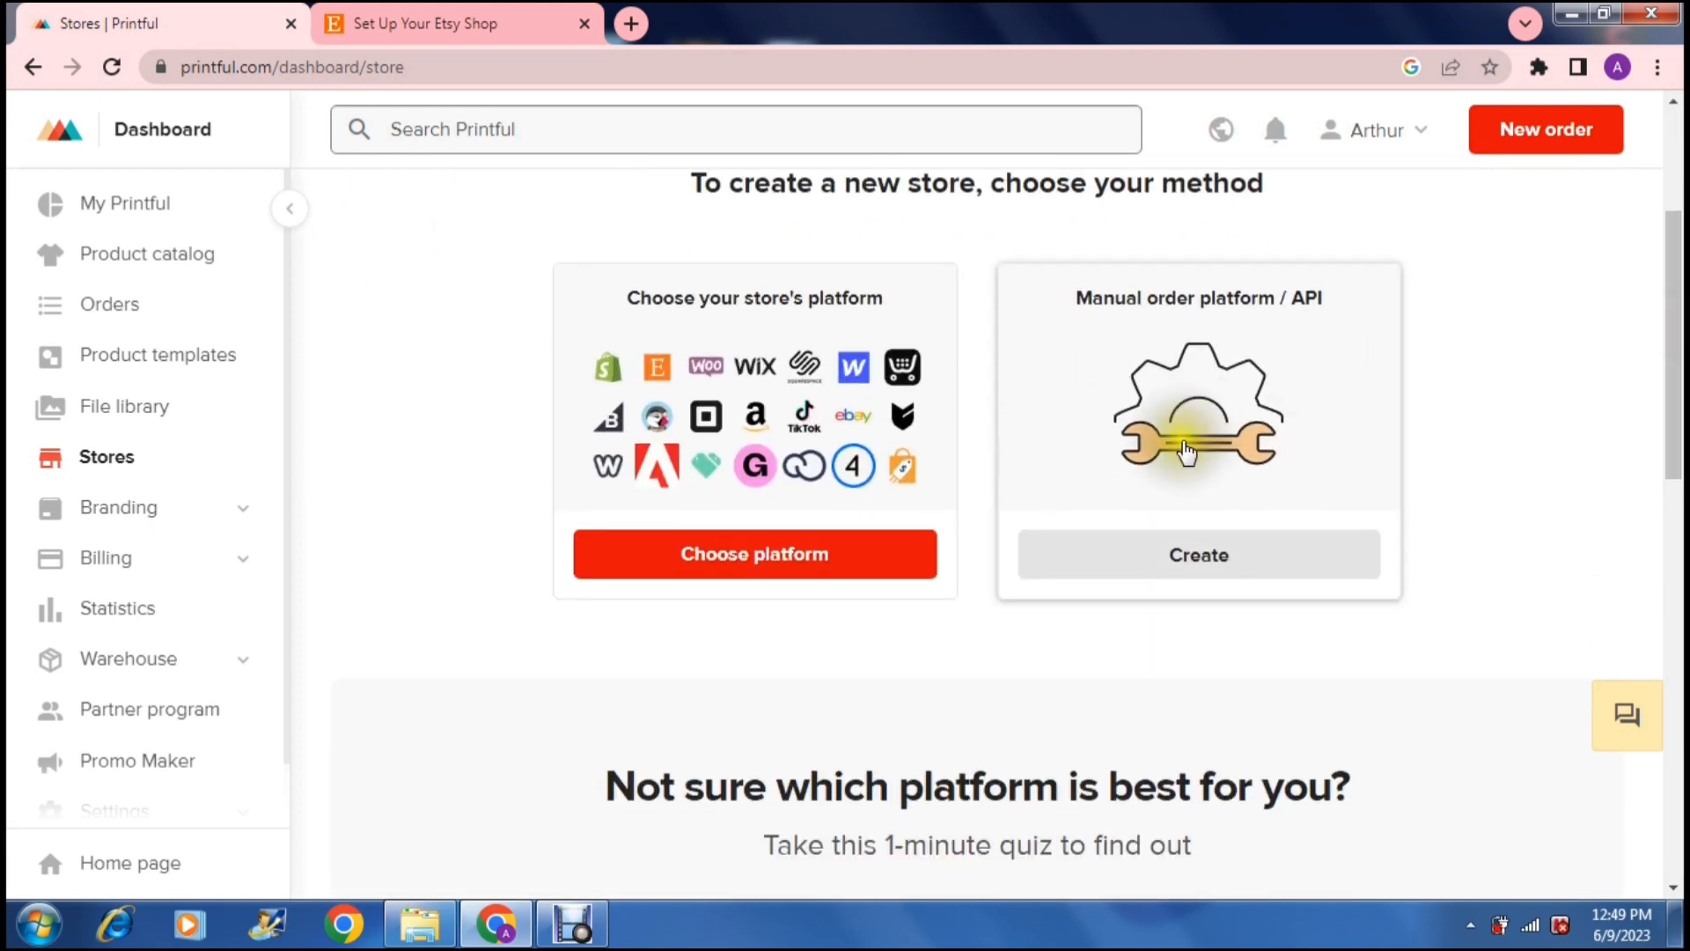
left_click(736, 556)
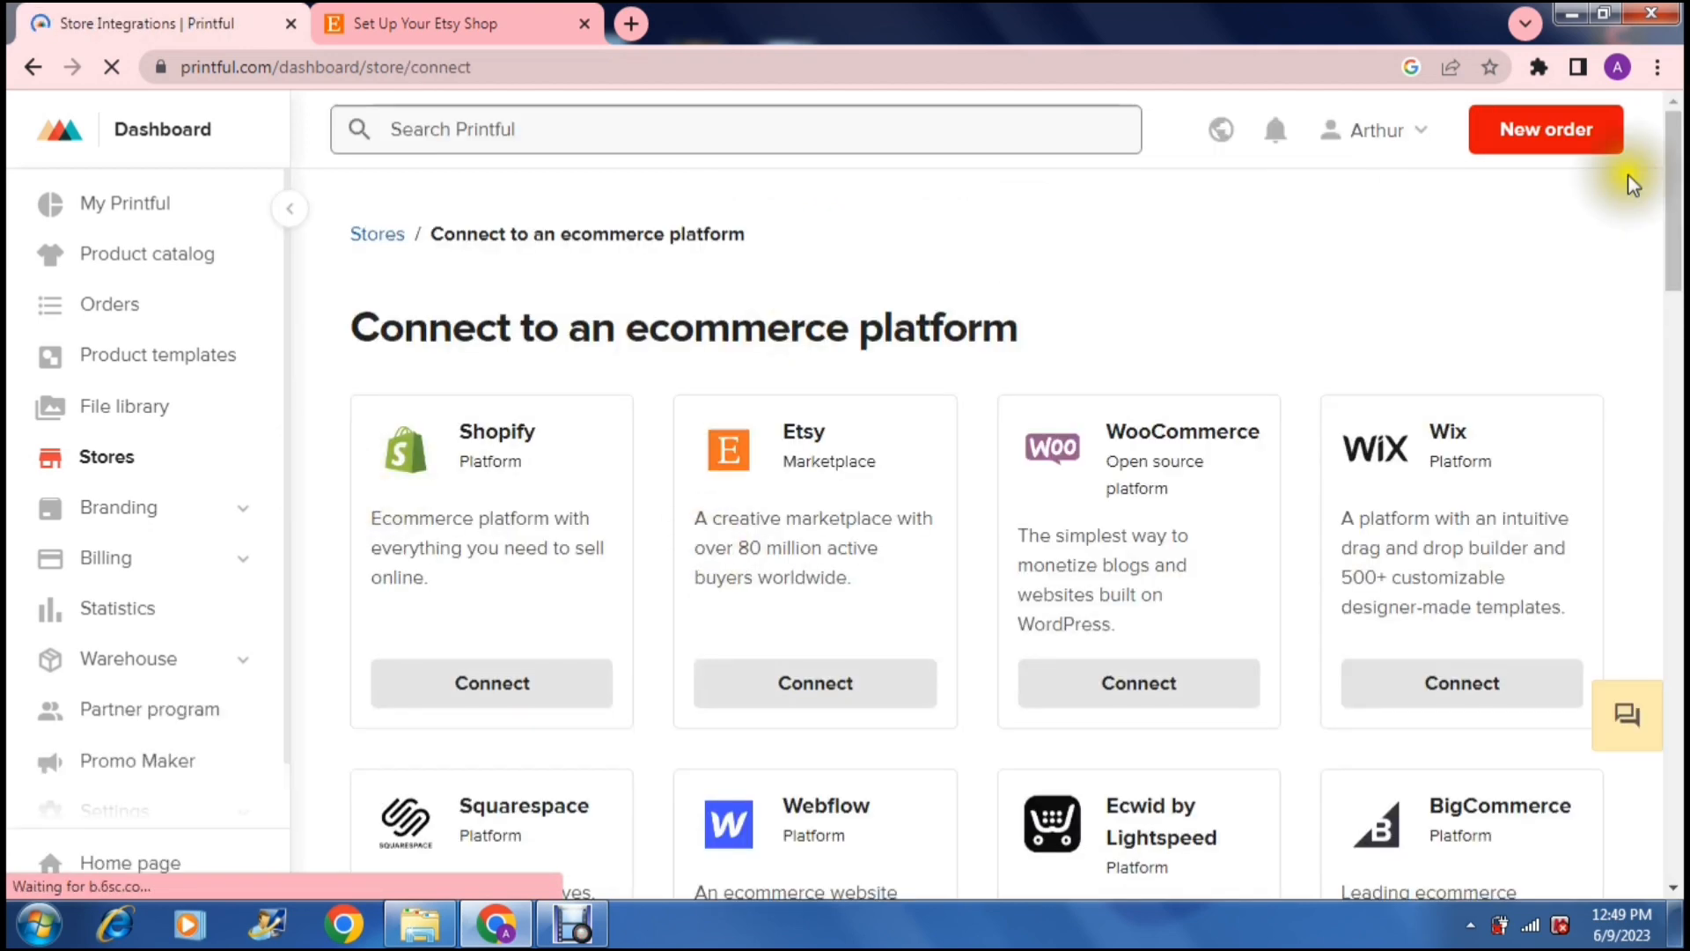
mouse_move(1673, 192)
left_mouse_down()
mouse_move(1675, 592)
mouse_move(1676, 195)
left_mouse_up()
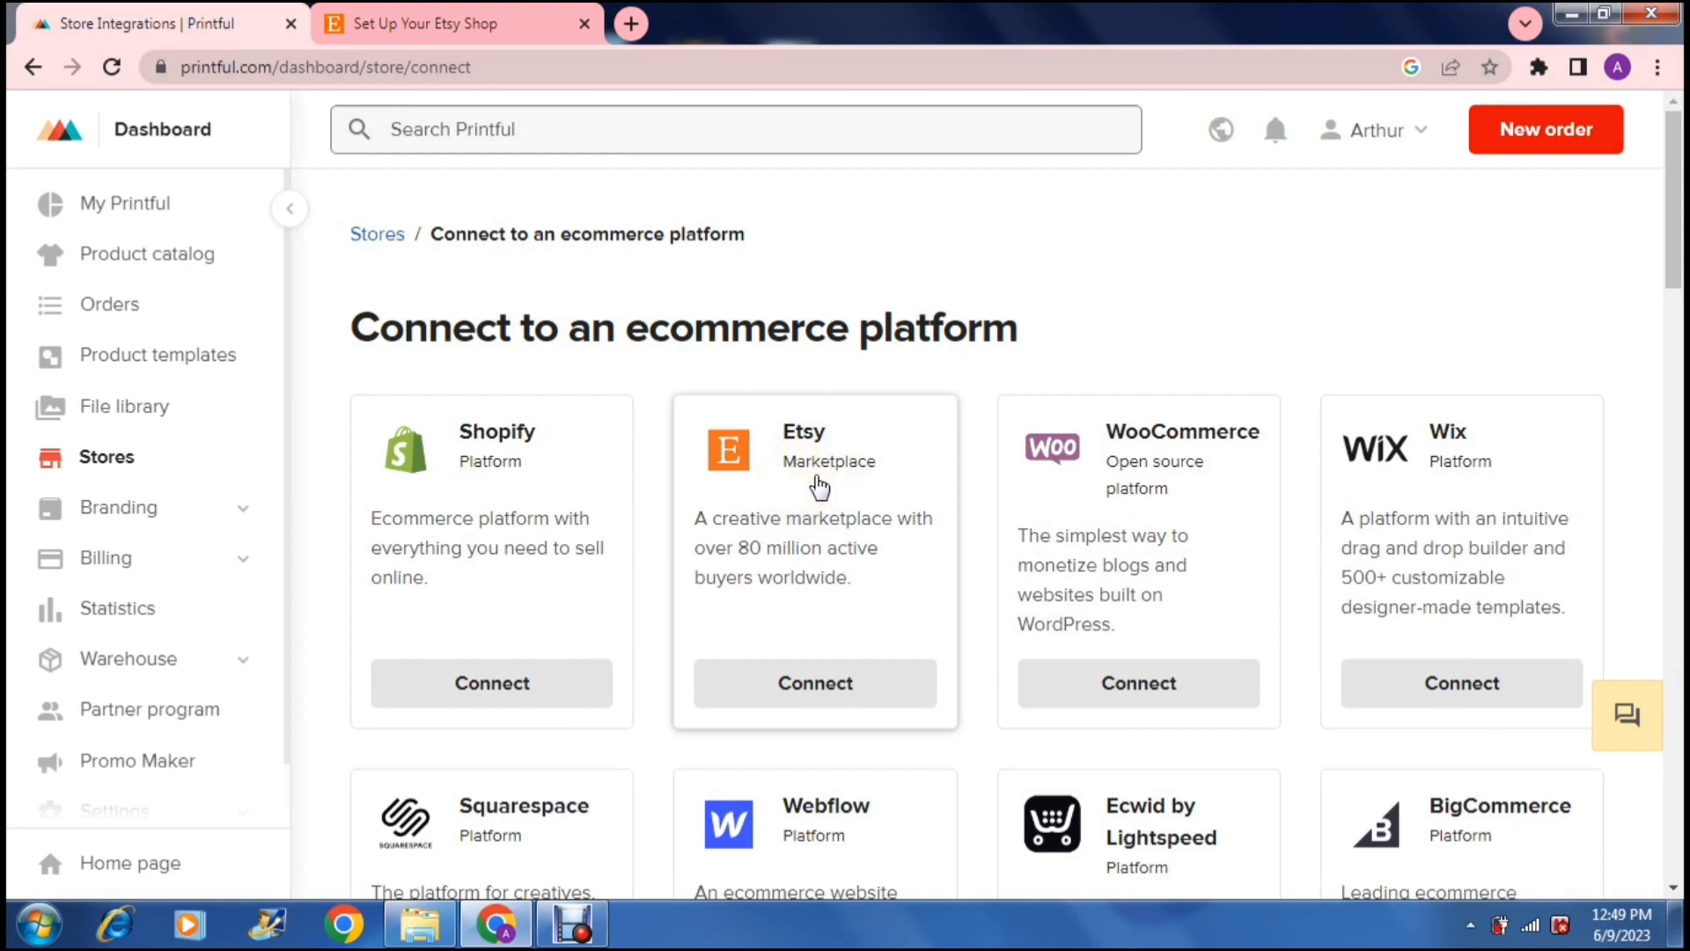
left_click(811, 690)
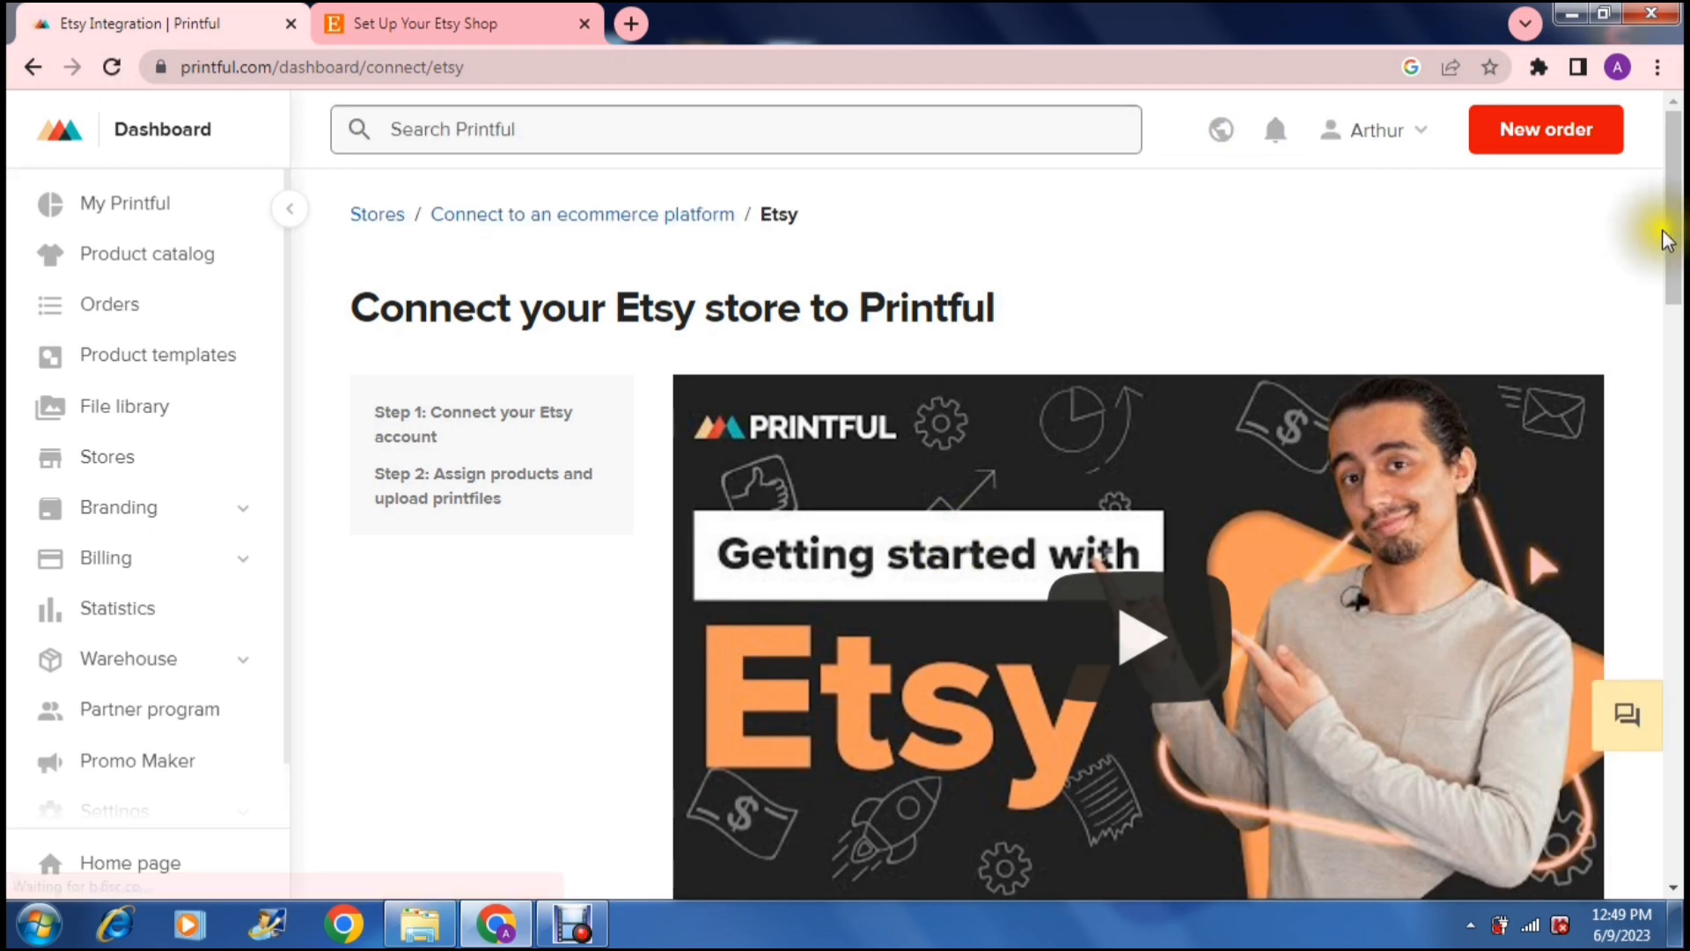
left_click_drag(1670, 240, 1677, 495)
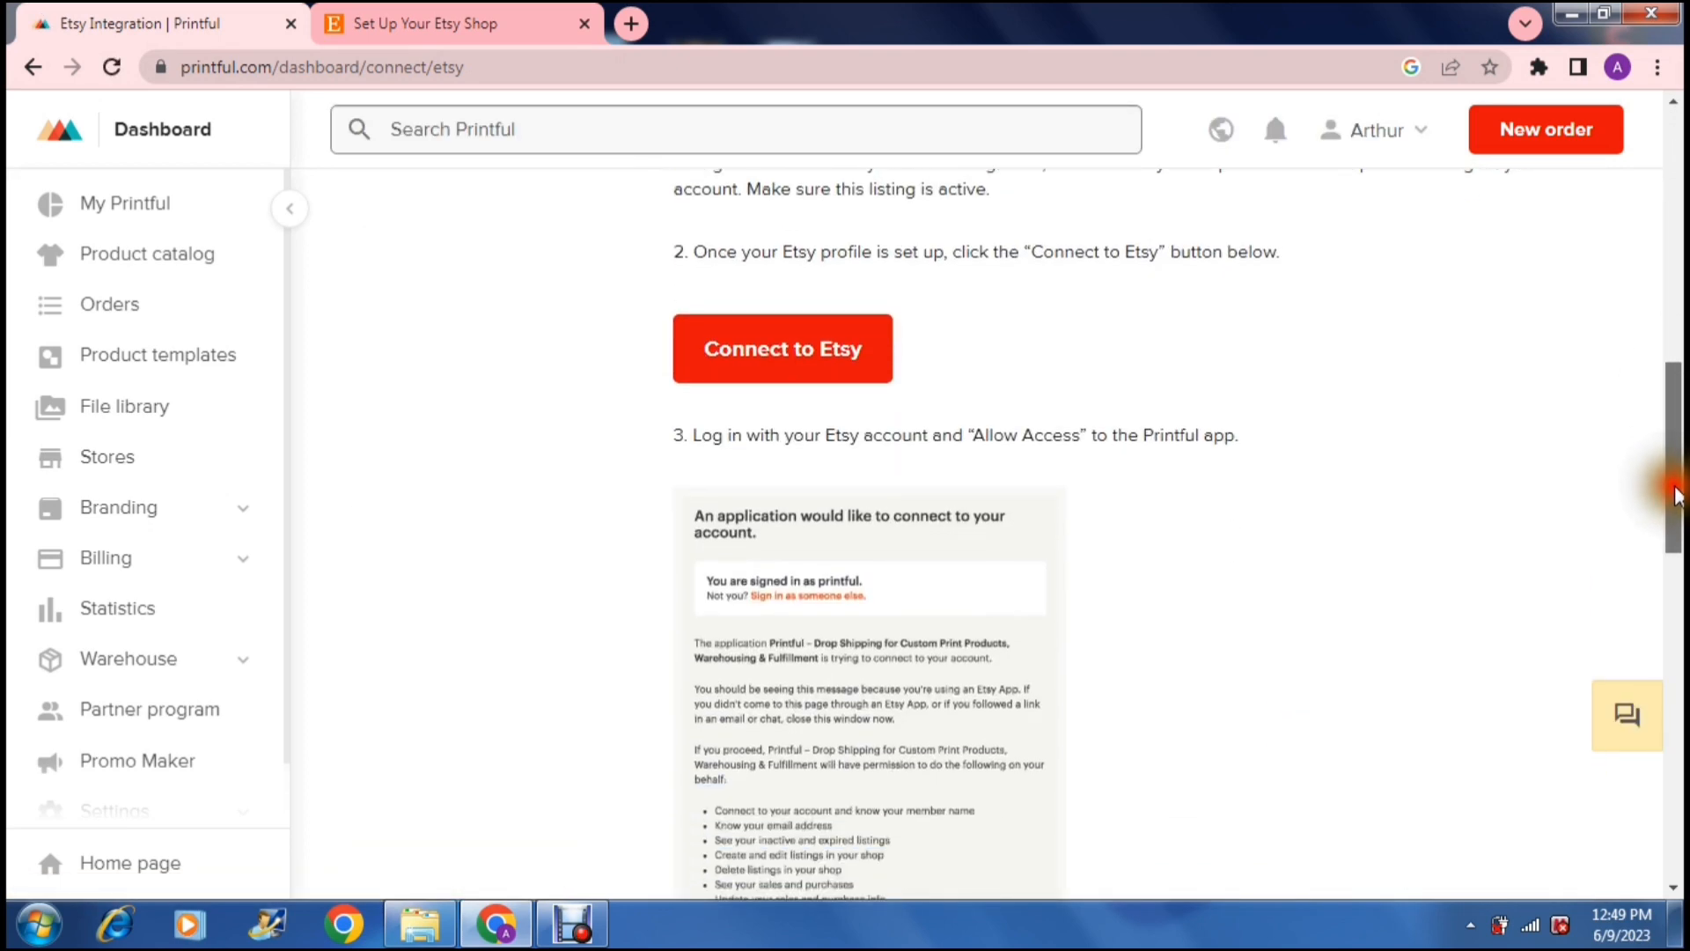
left_click(753, 367)
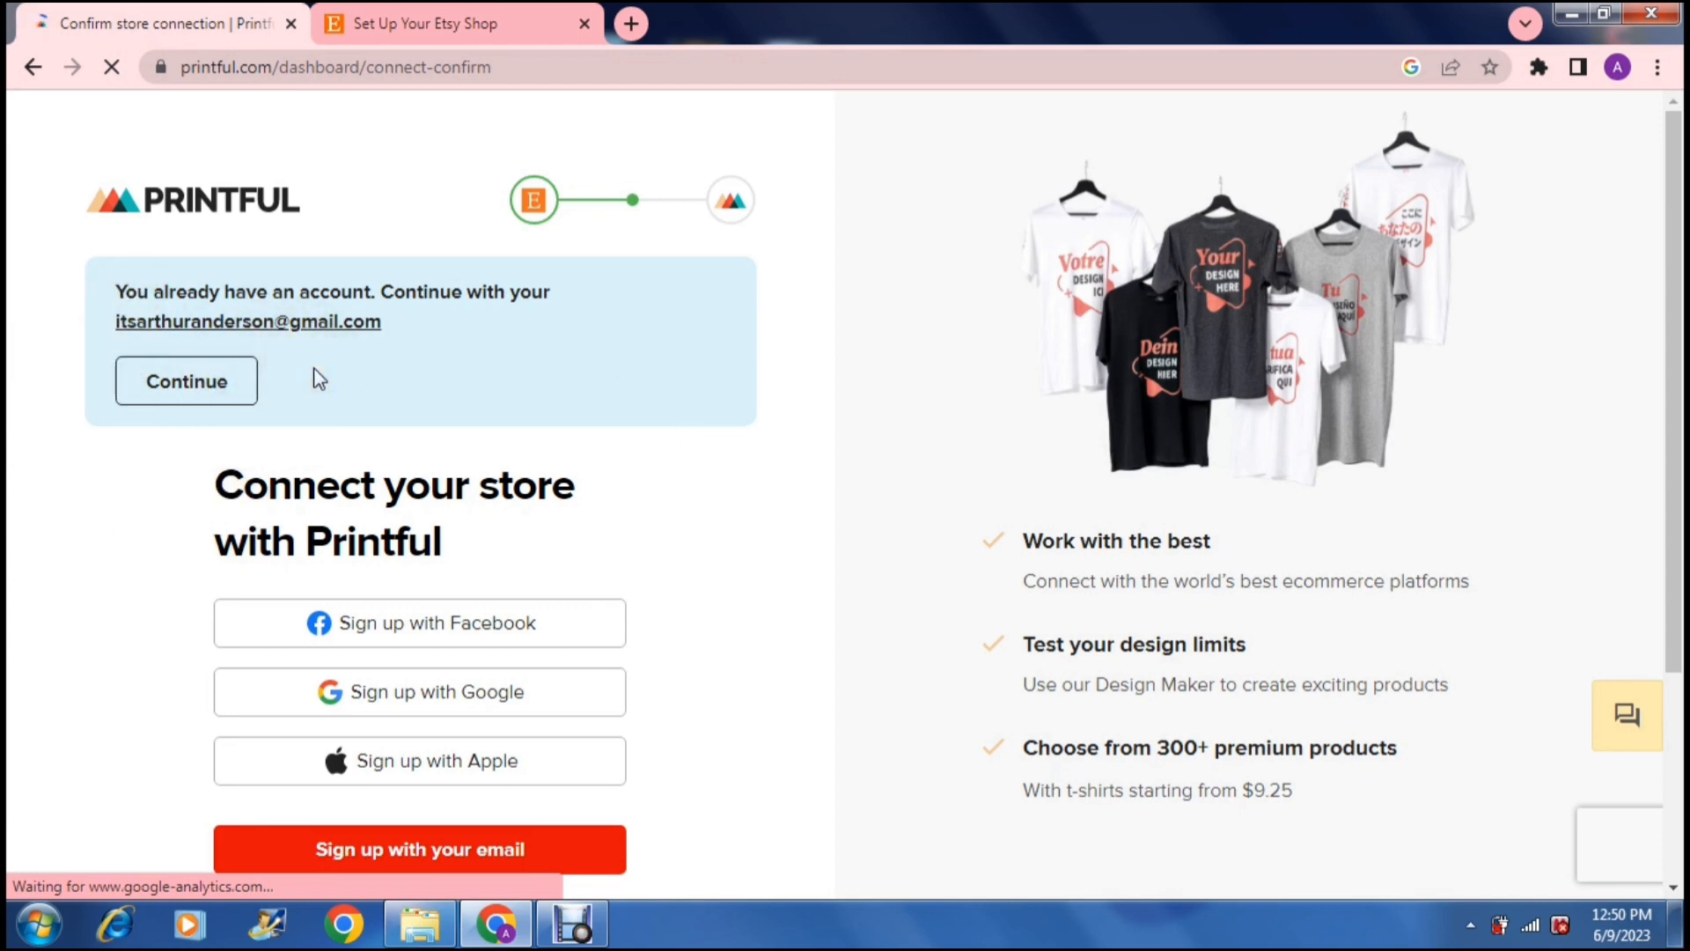
Step: Continue with the existing Printful account and confirm connecting the Etsy store to it
left_click(176, 379)
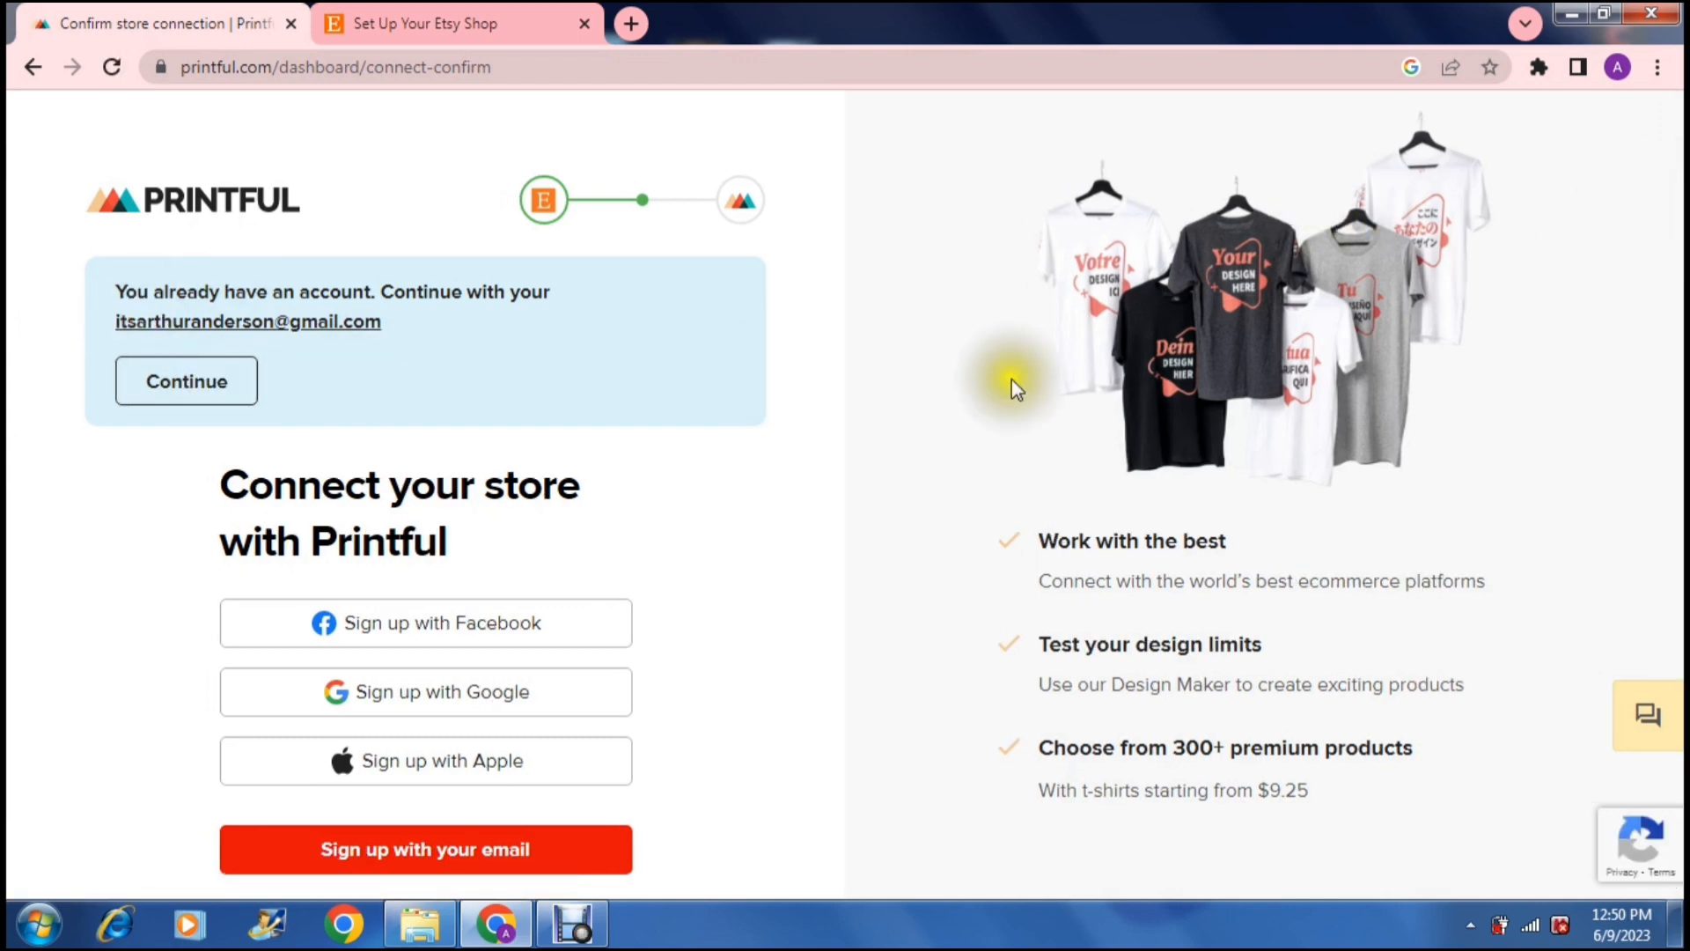
scroll(837, 394, "down", 2)
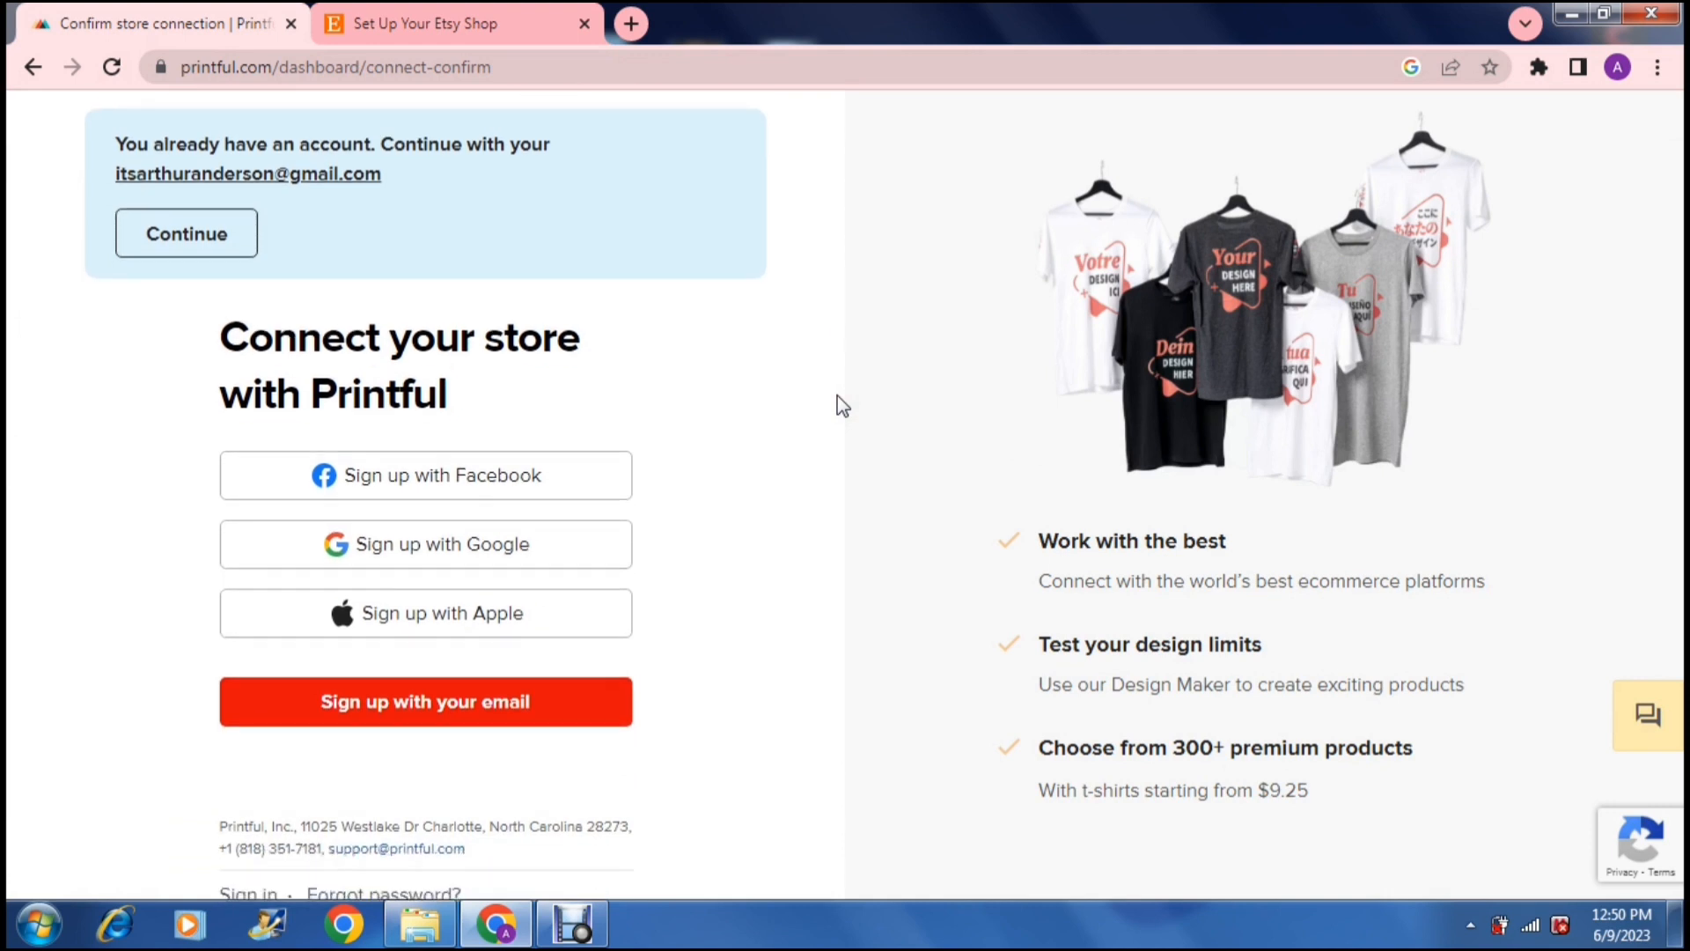
scroll(838, 394, "down", 2)
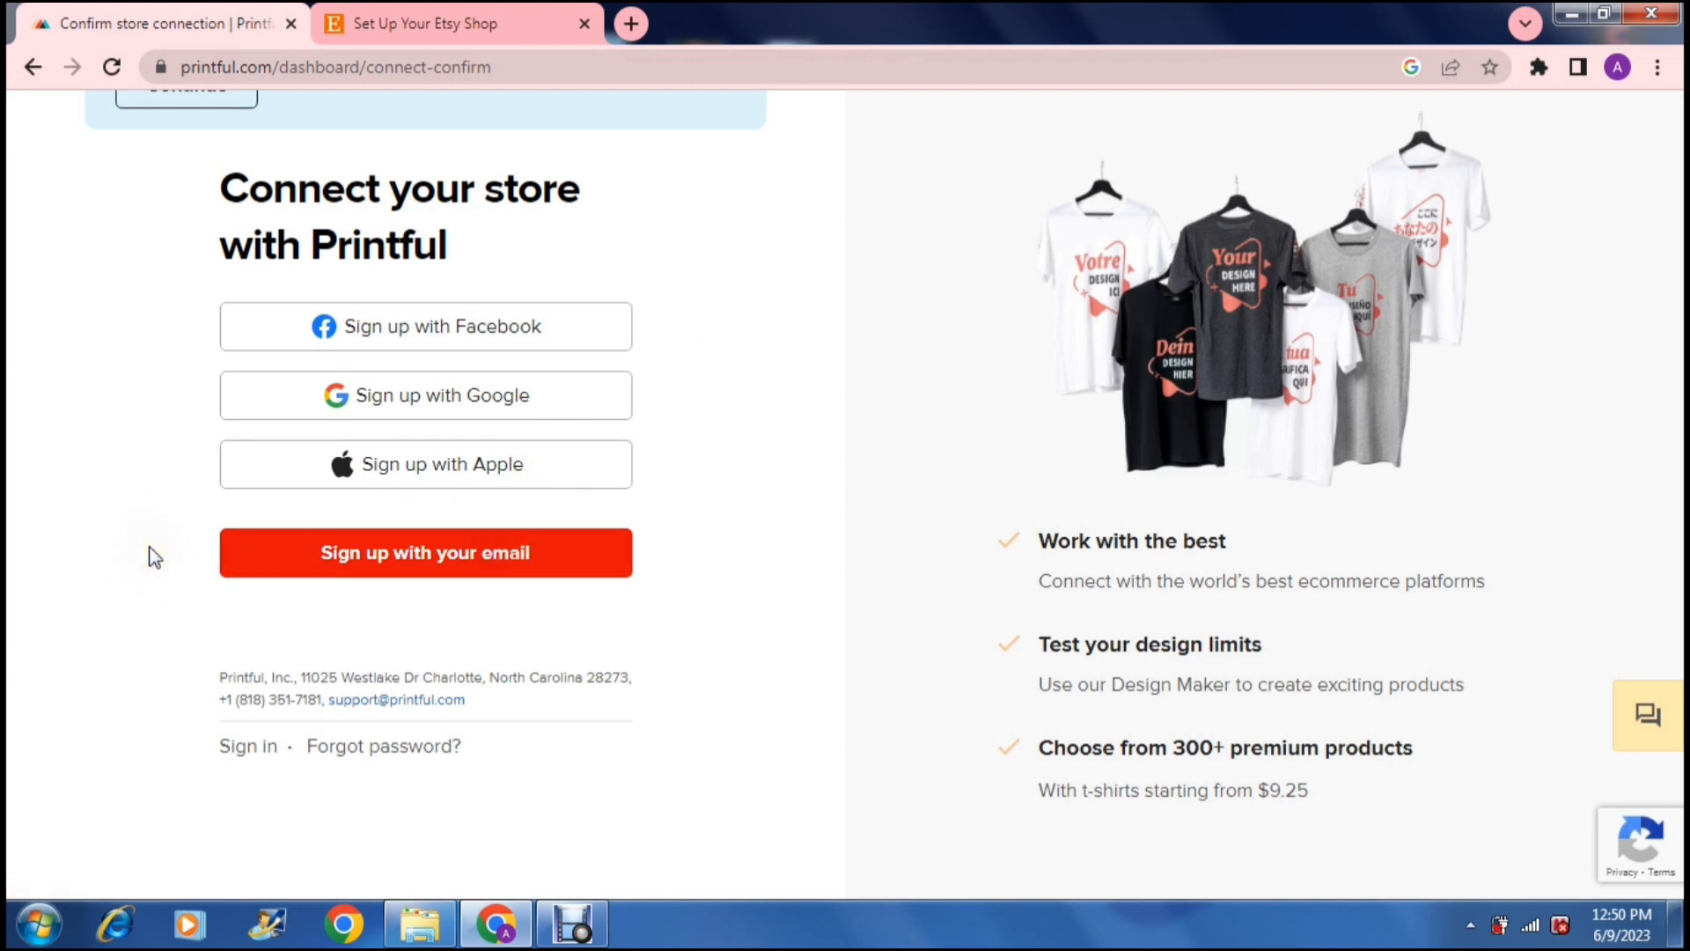
scroll(154, 556, "up", 4)
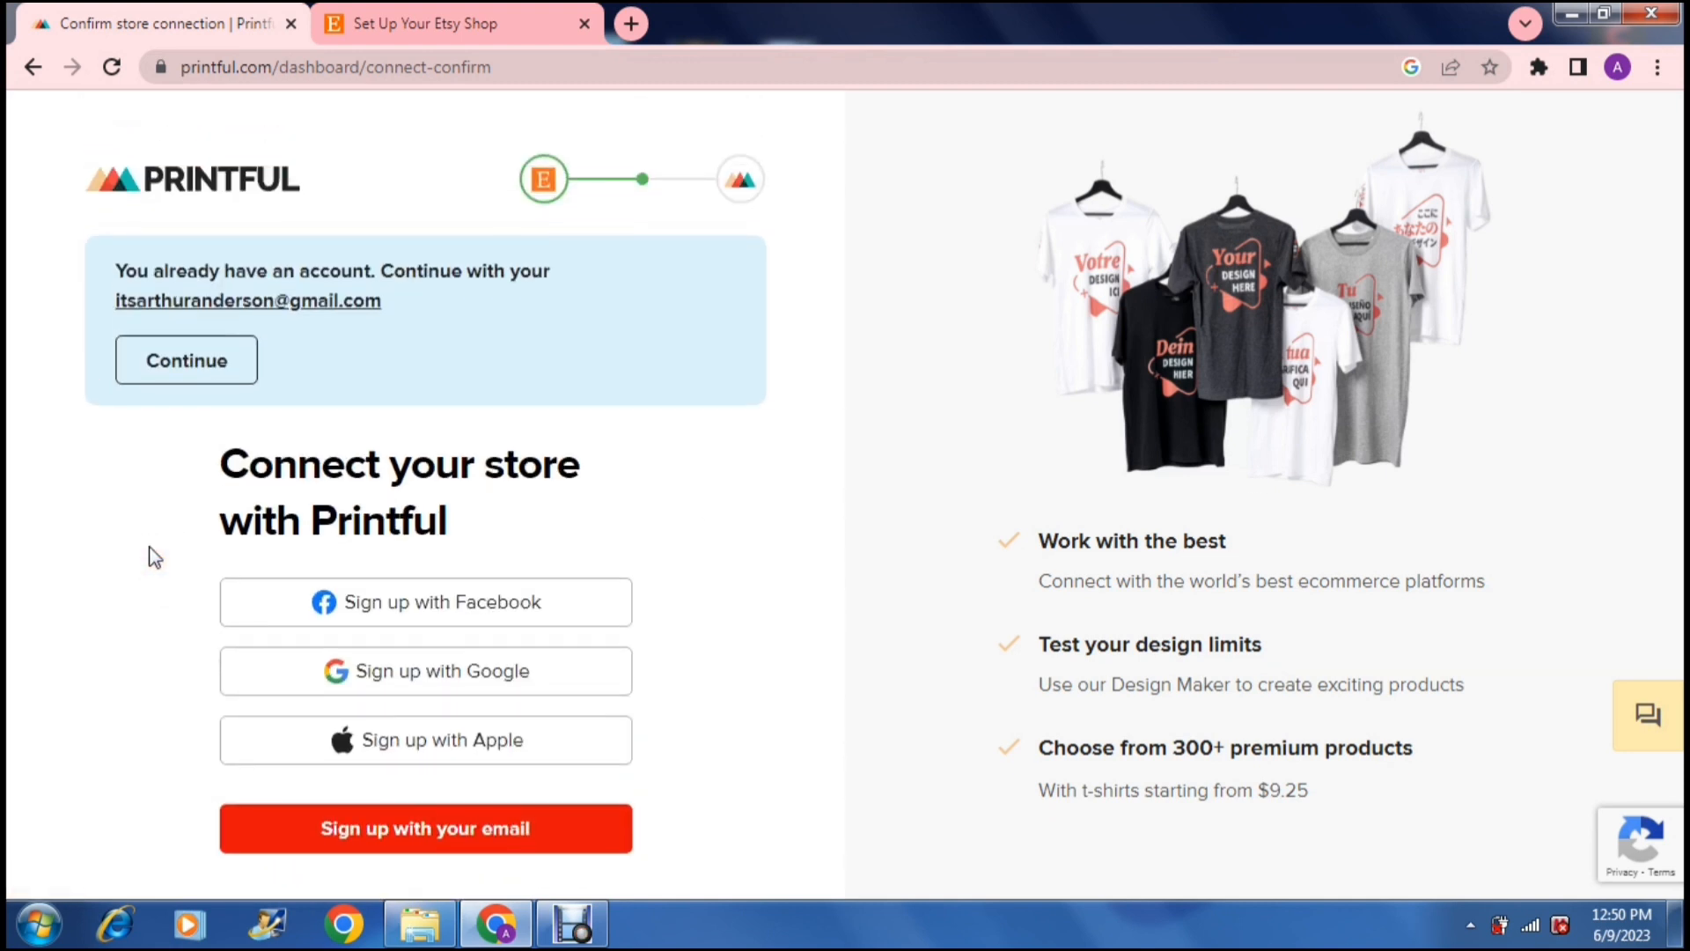
left_click(179, 388)
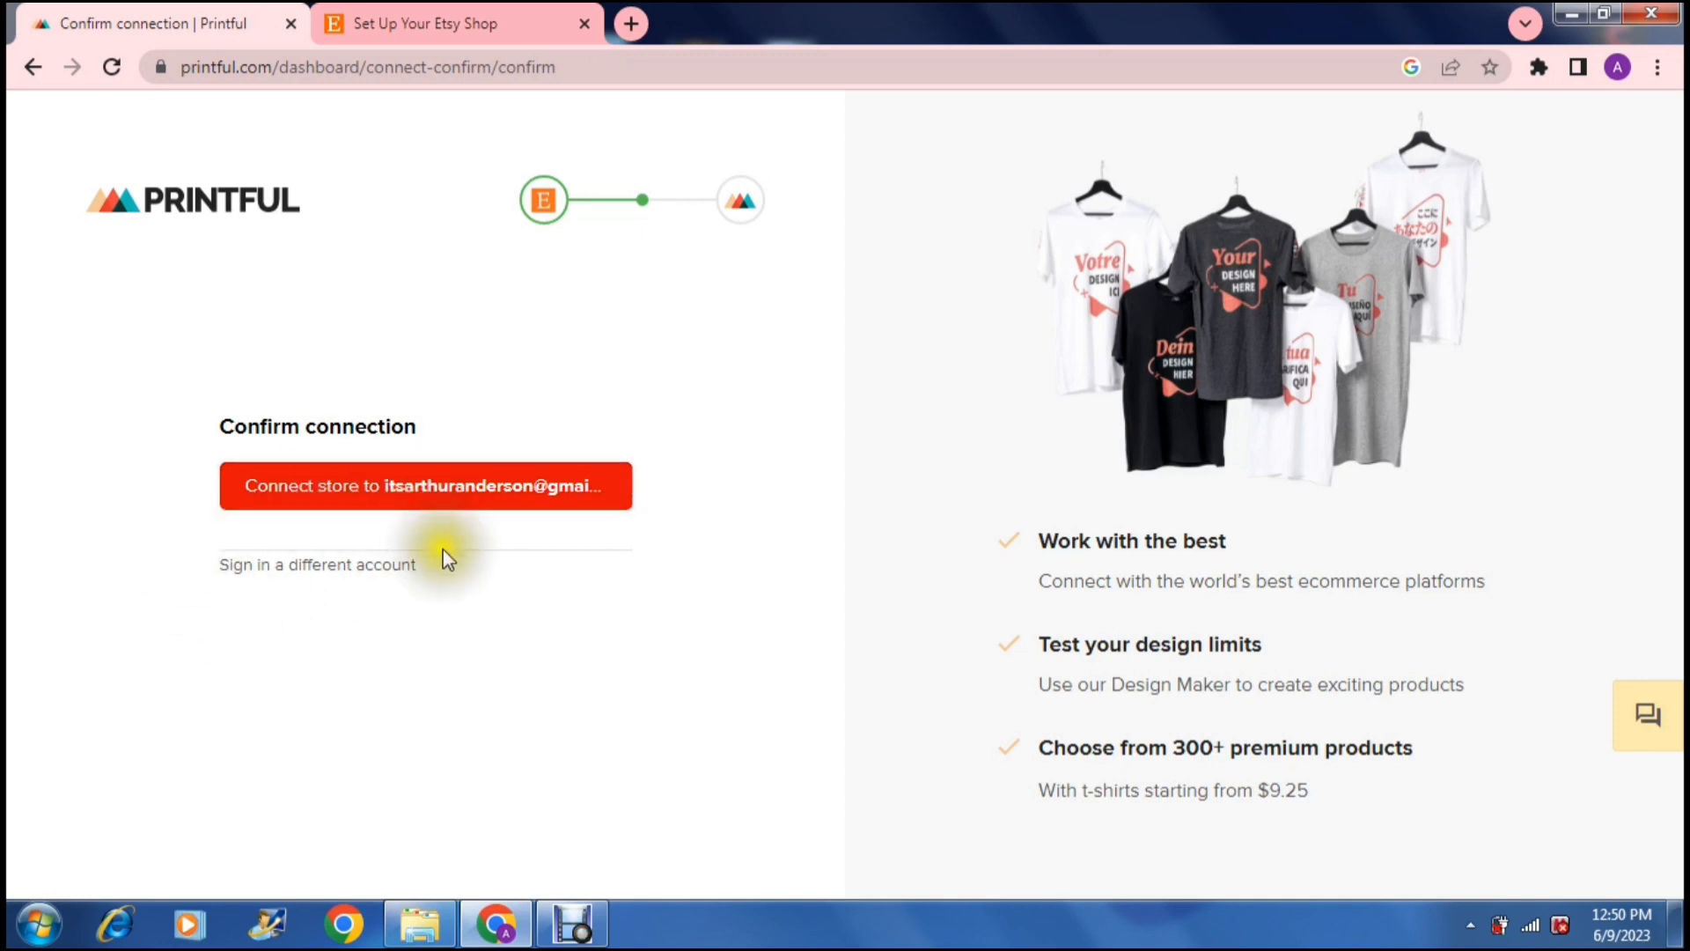
left_click(366, 494)
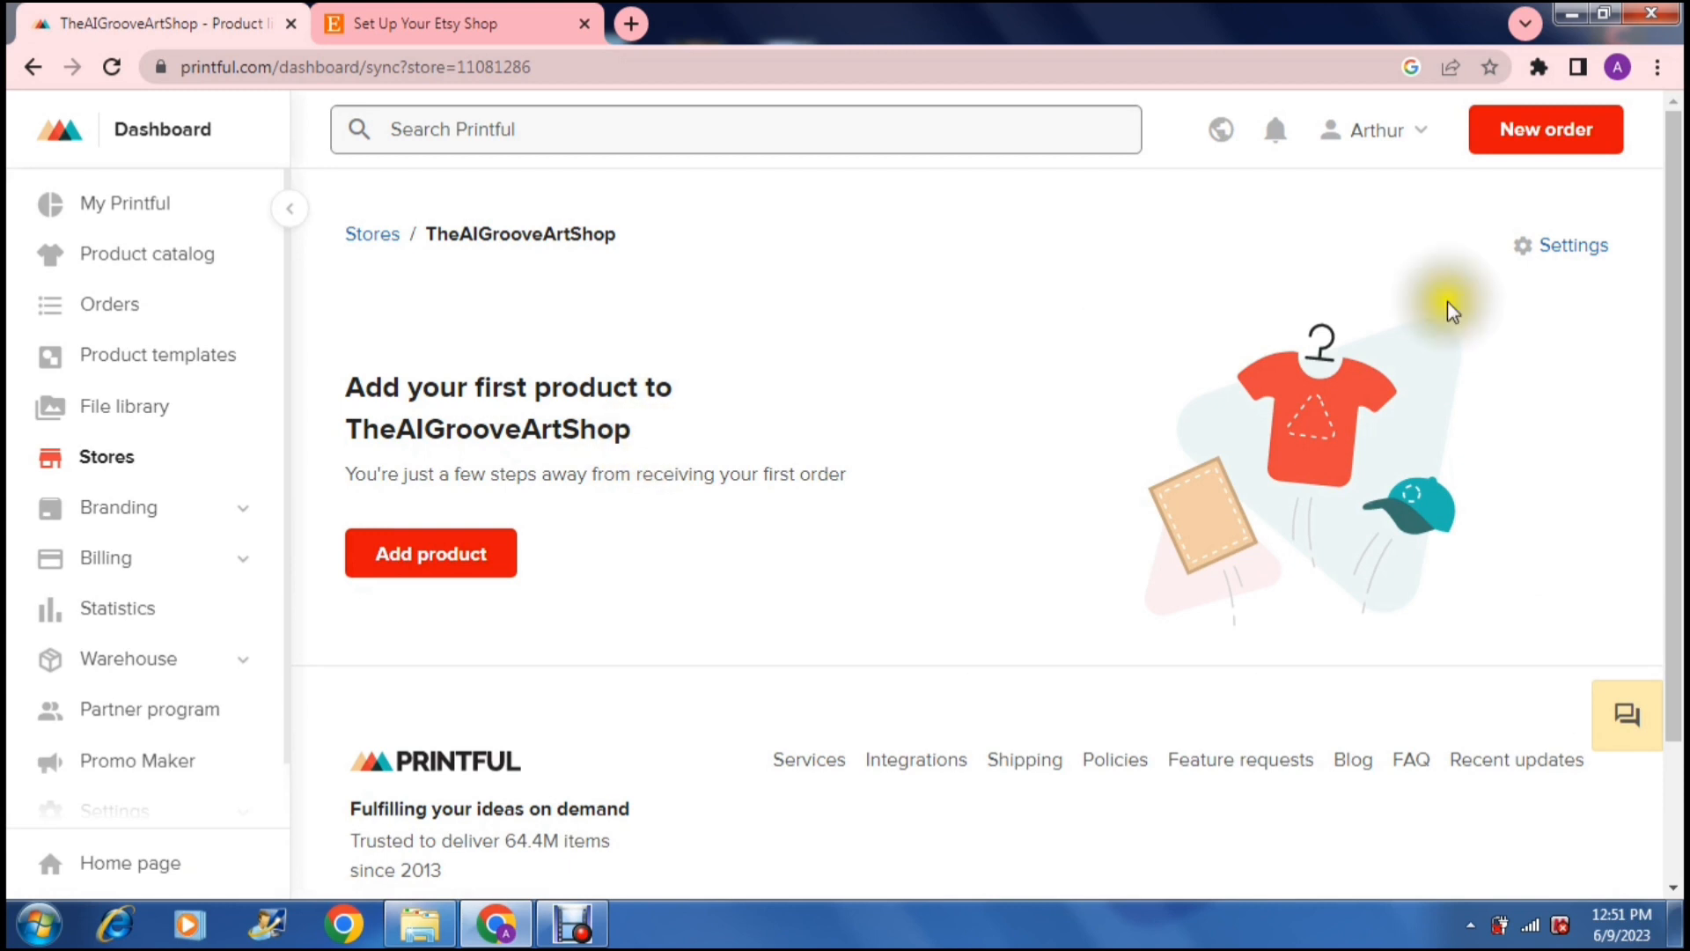
Step: Look over the product page of the connected TheAIGrooveArtShop store
scroll(1668, 352, "down", 2)
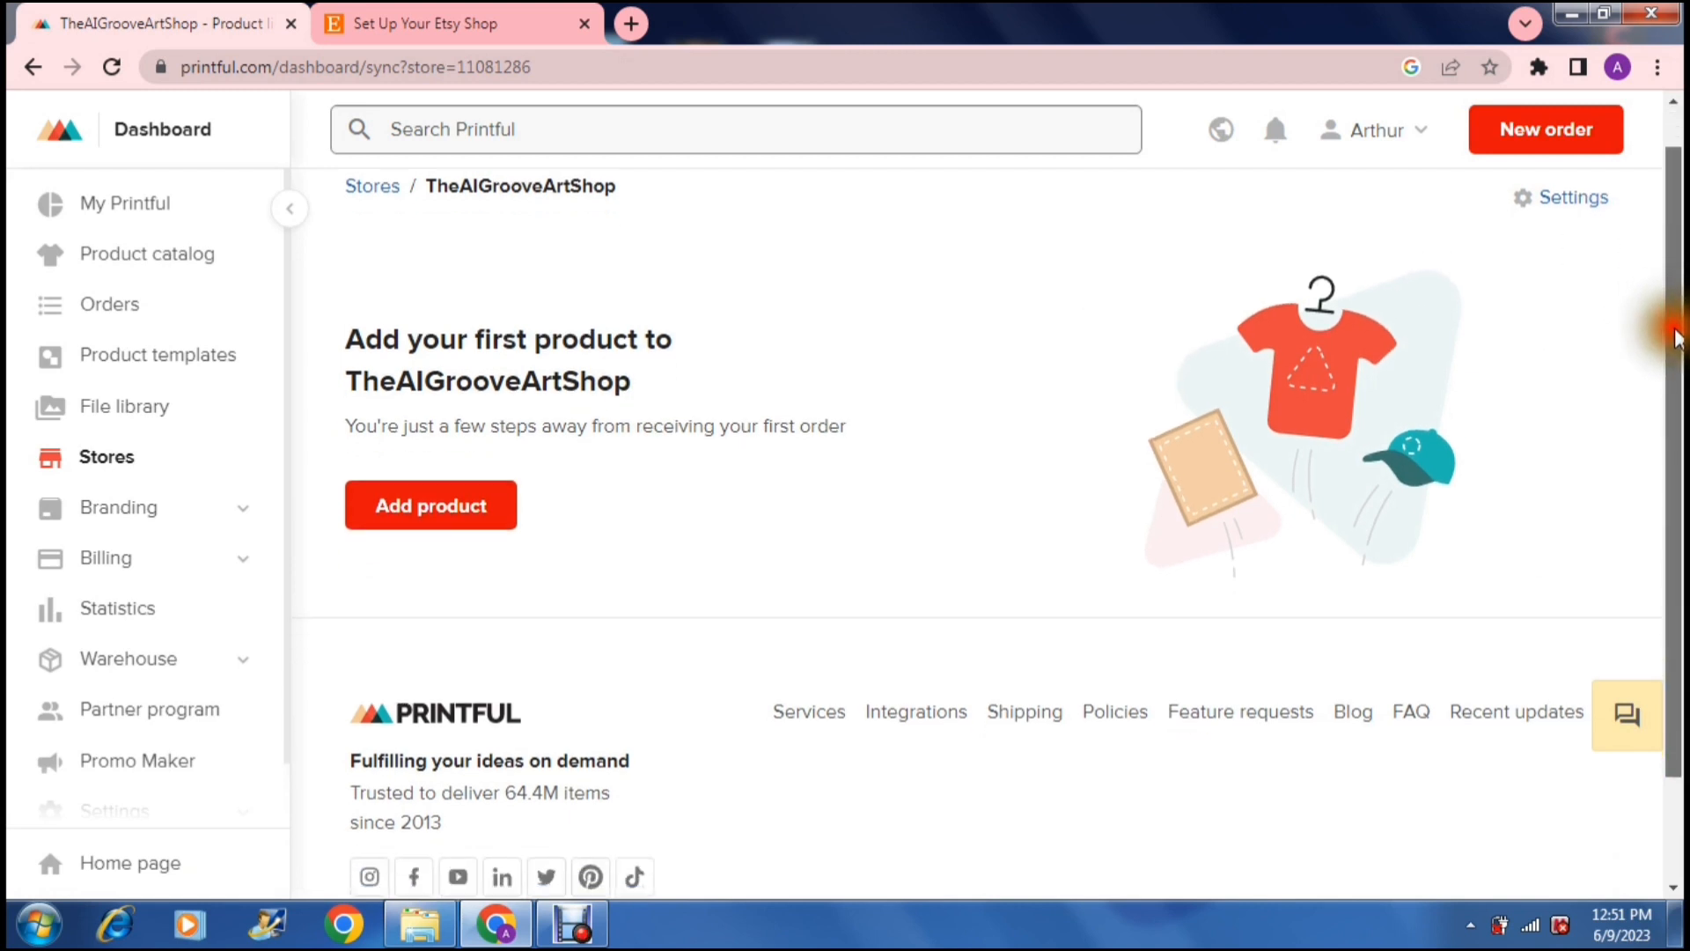
scroll(1673, 335, "up", 2)
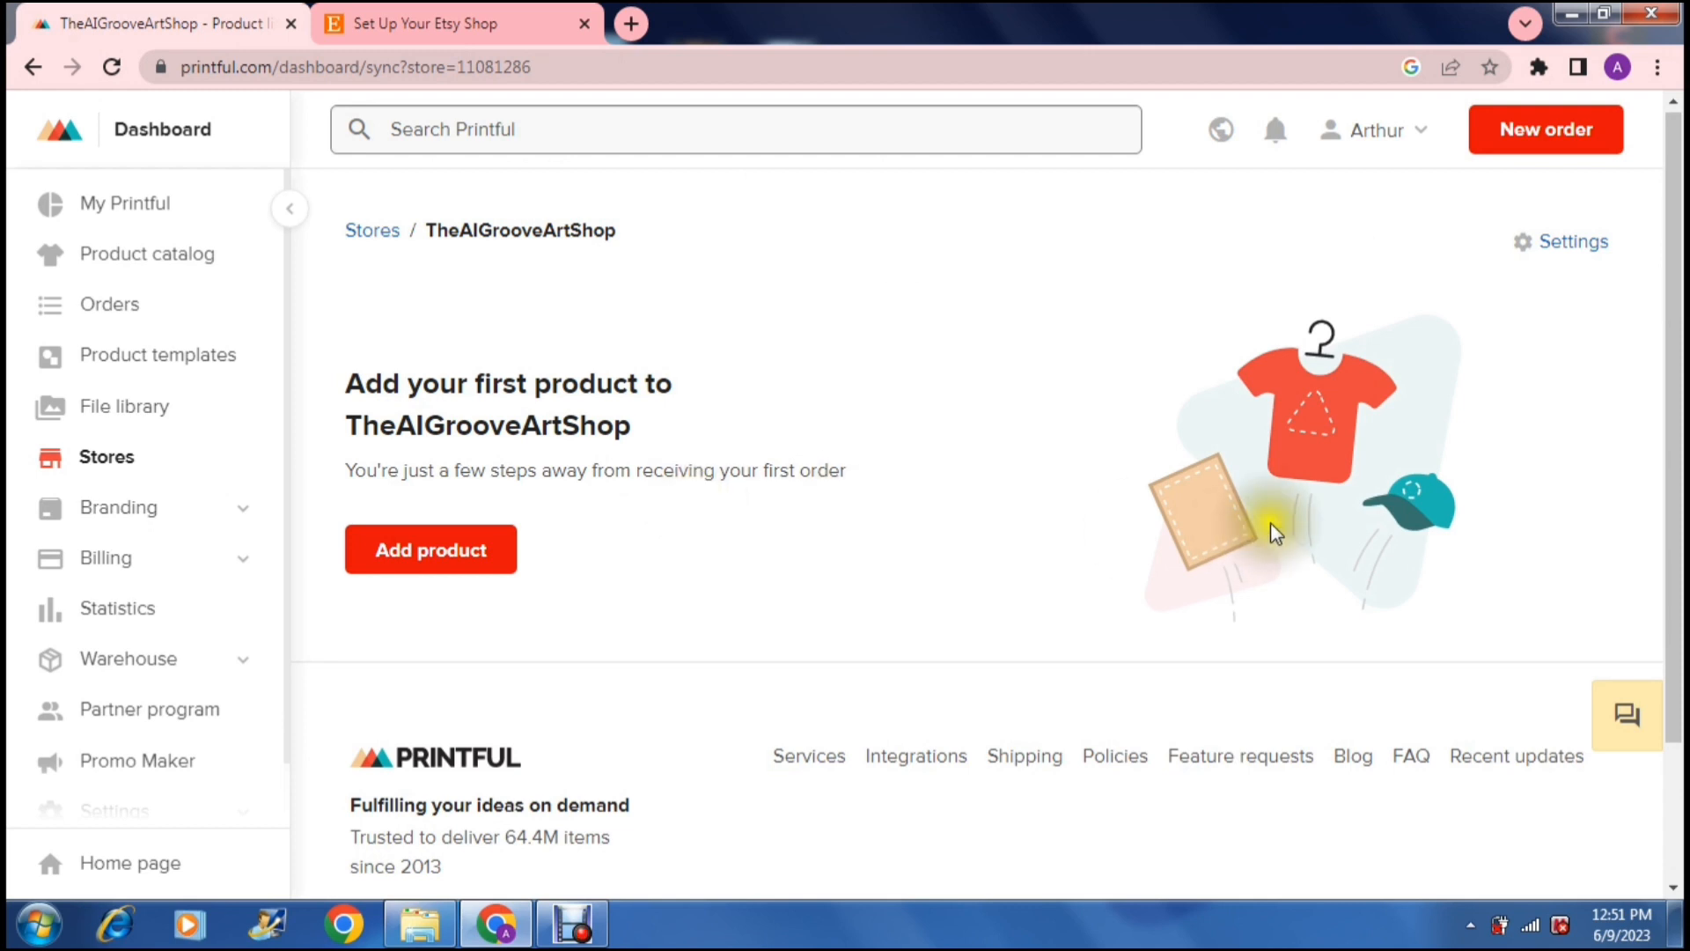
left_click_drag(1676, 366, 1672, 536)
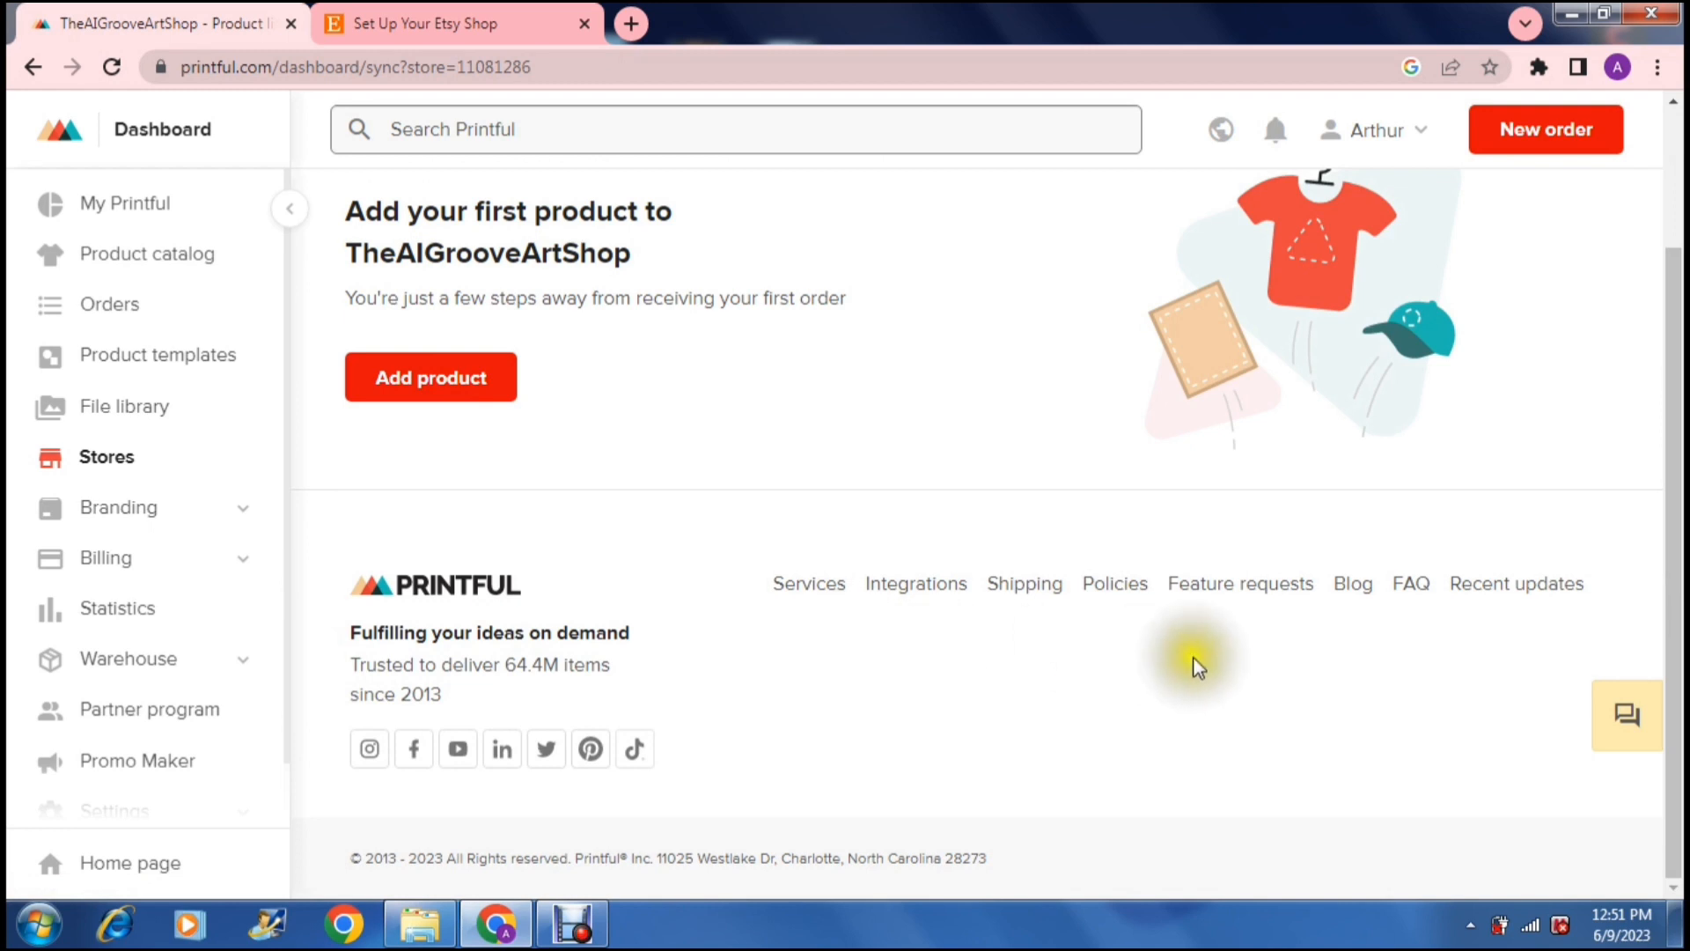
scroll(1664, 484, "up", 2)
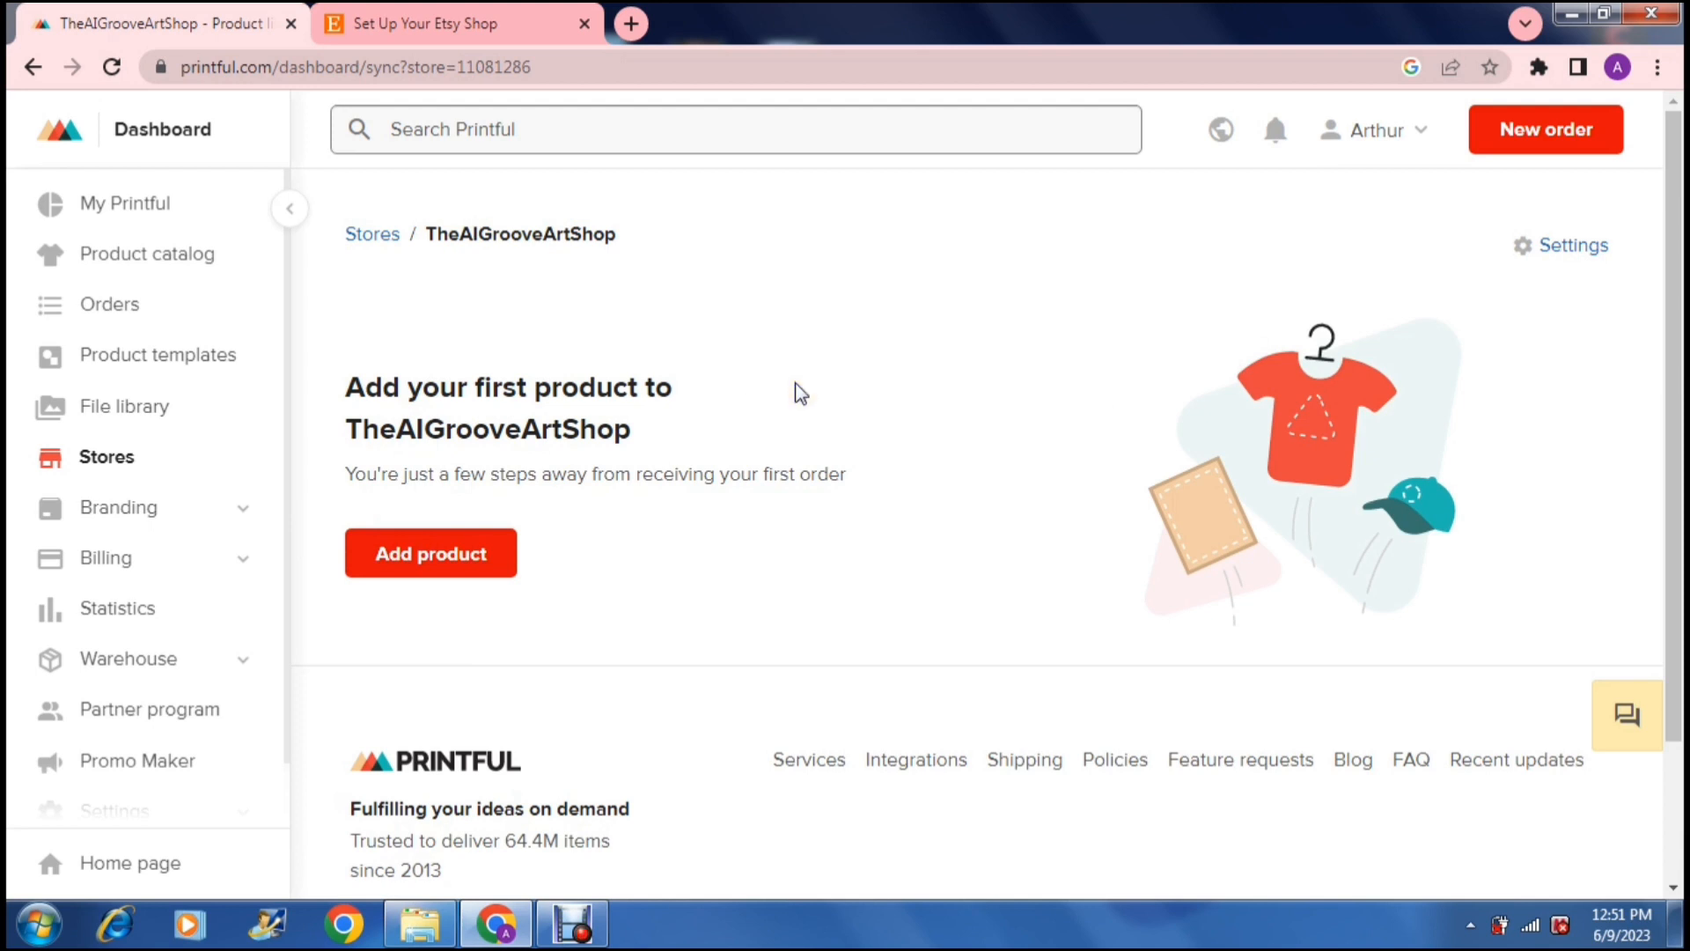
left_click(509, 347)
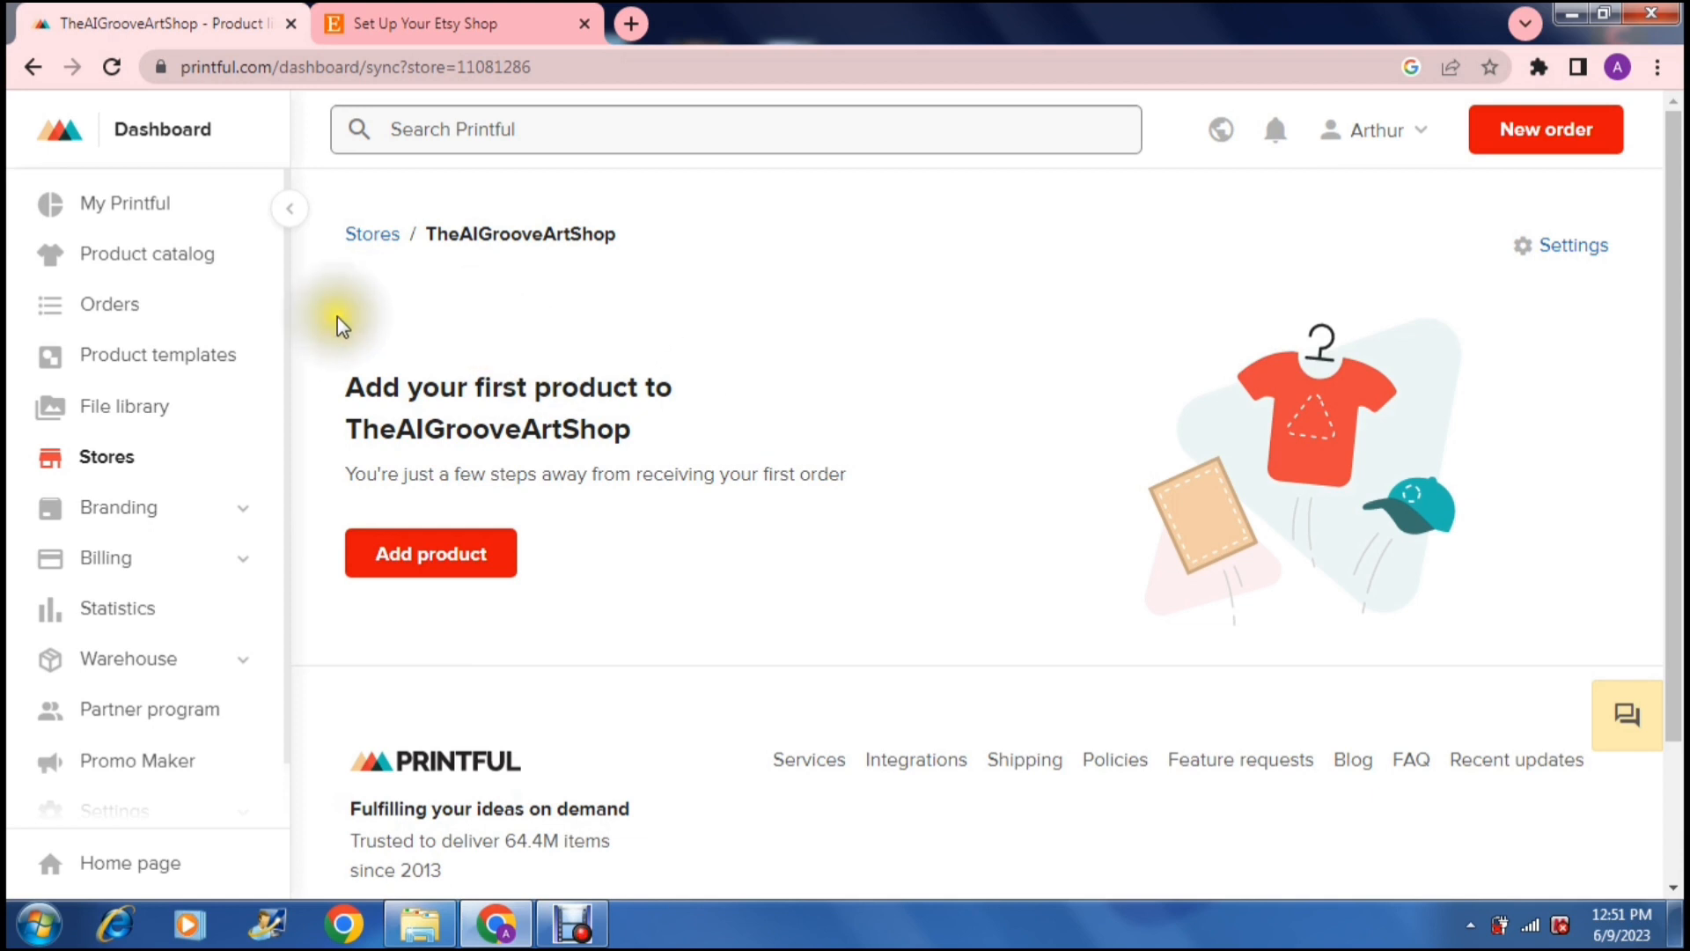
Step: Check TheAIGrooveArtShop's status in the stores list, and open that store's settings
left_click(113, 465)
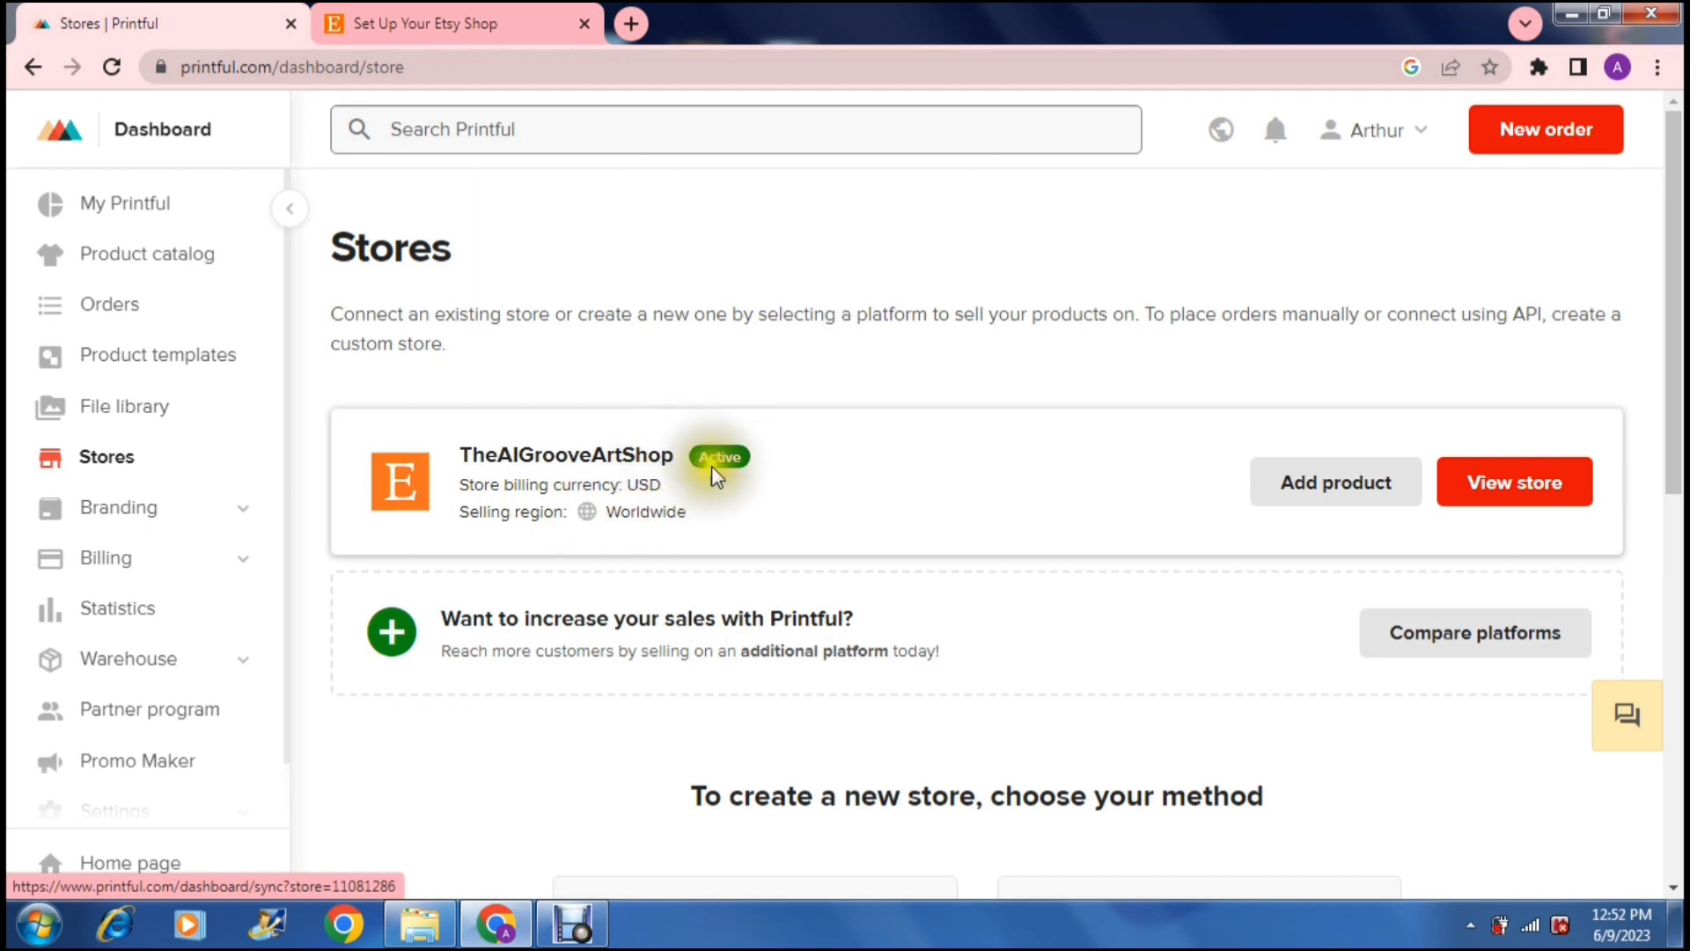
mouse_move(714, 462)
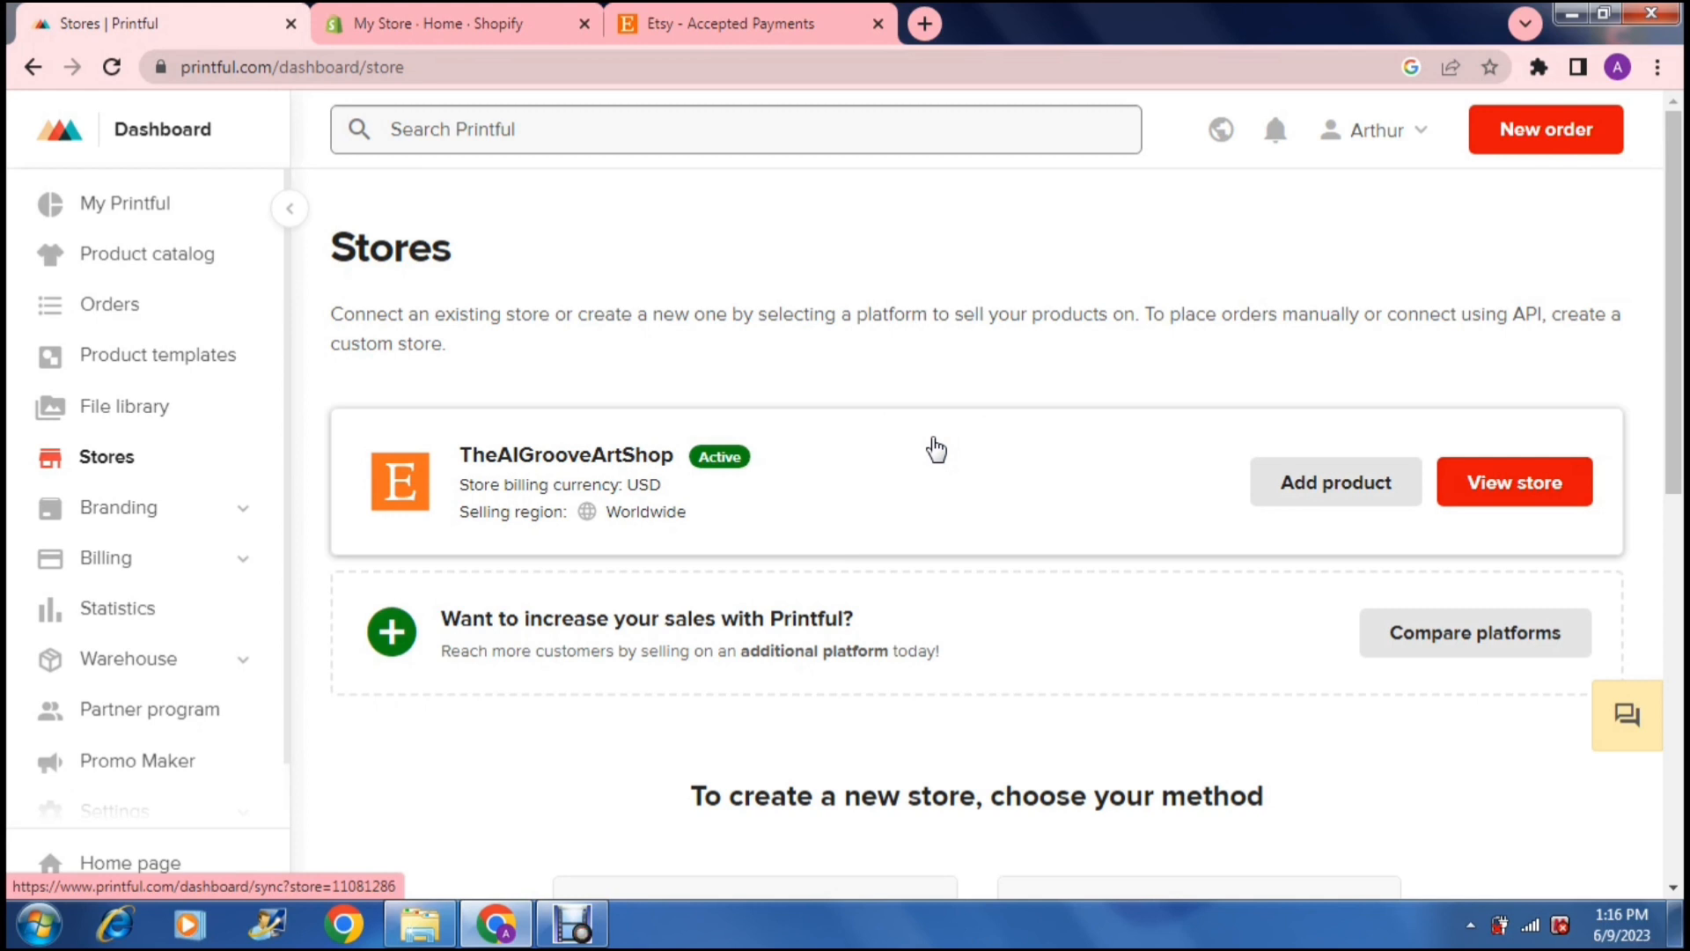
left_click(979, 490)
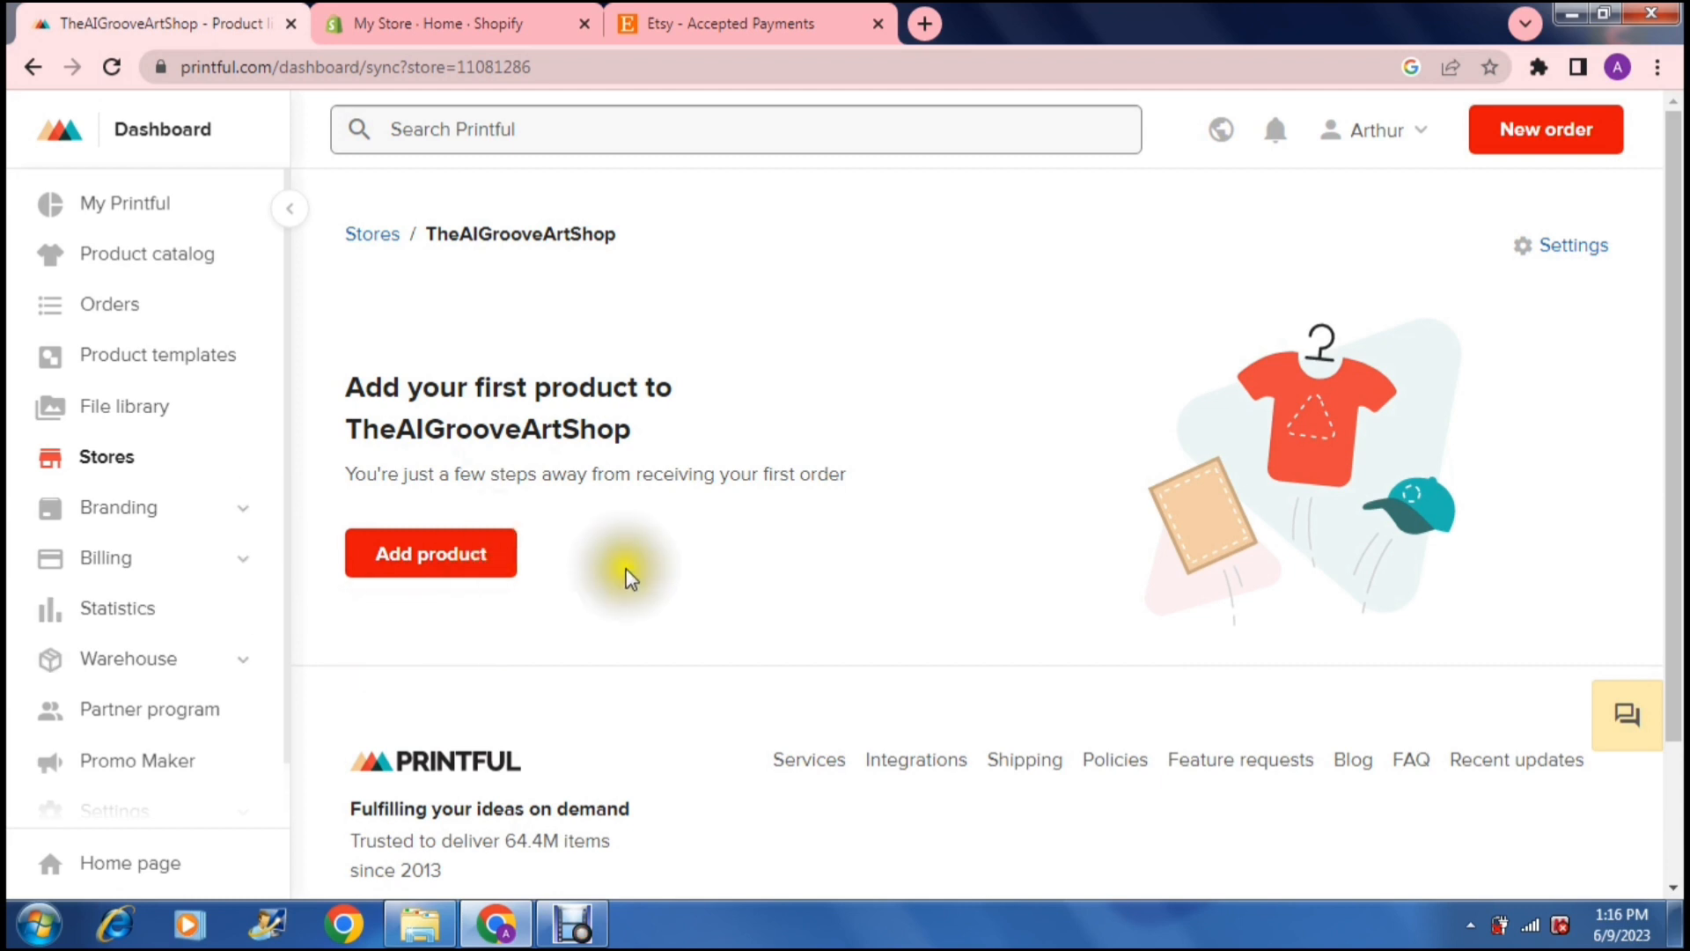
left_click(1558, 253)
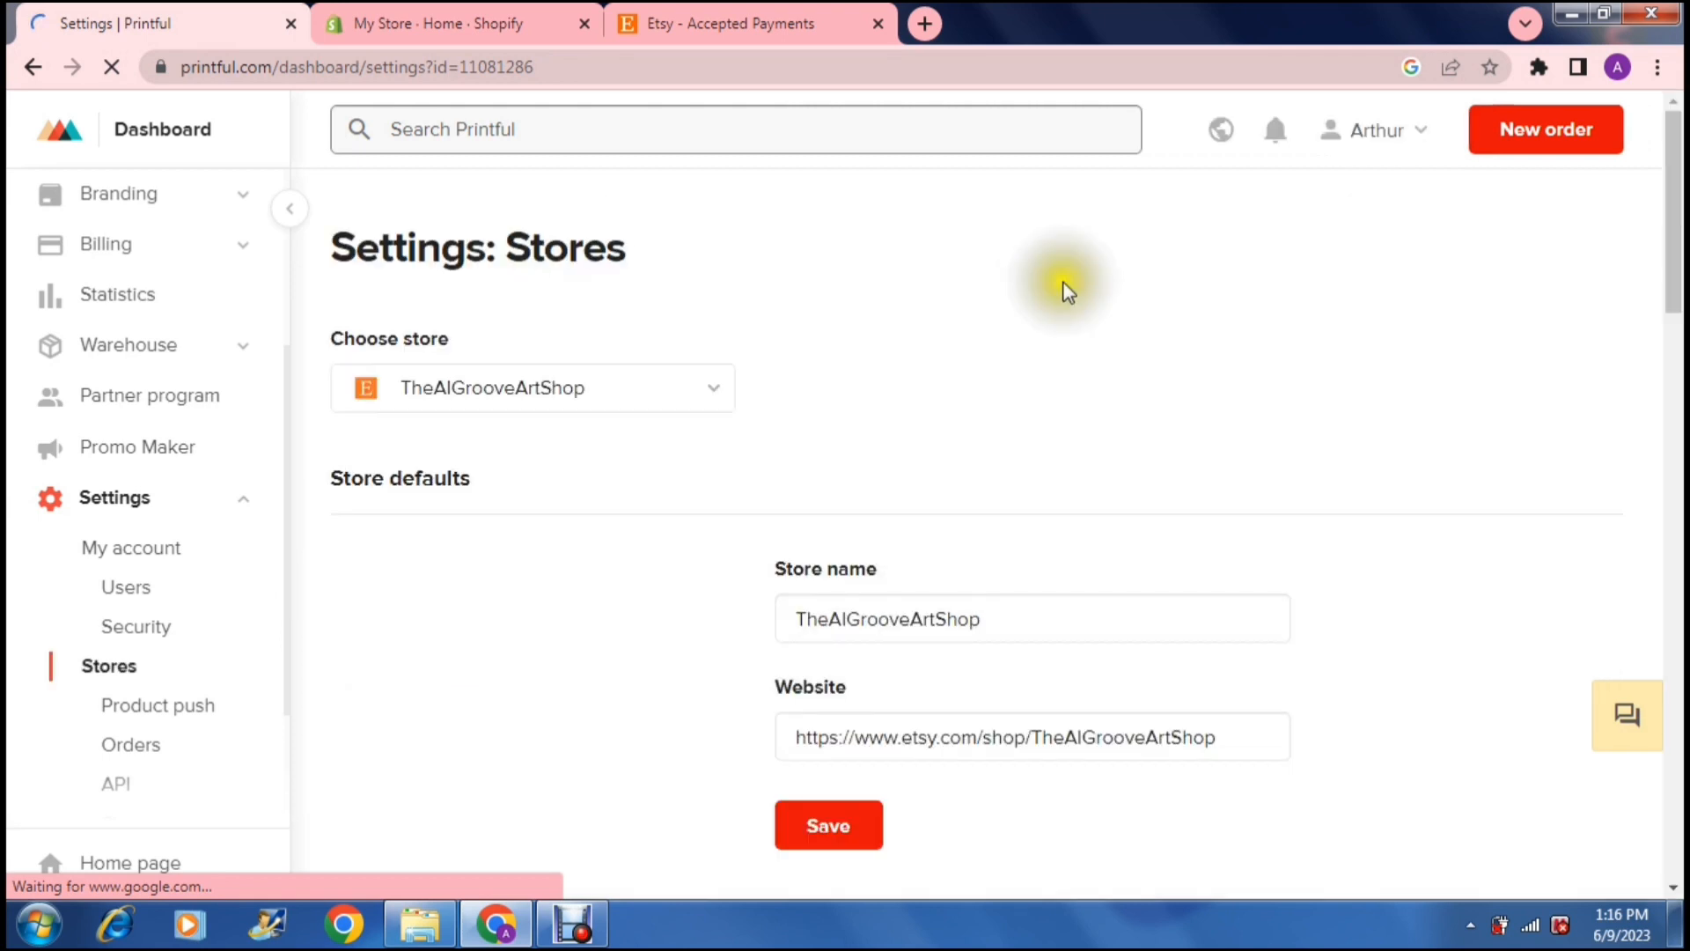
Step: Look through TheAIGrooveArtShop's settings, from the store chooser and store defaults through the selling preferences to the store removal section
left_click(710, 394)
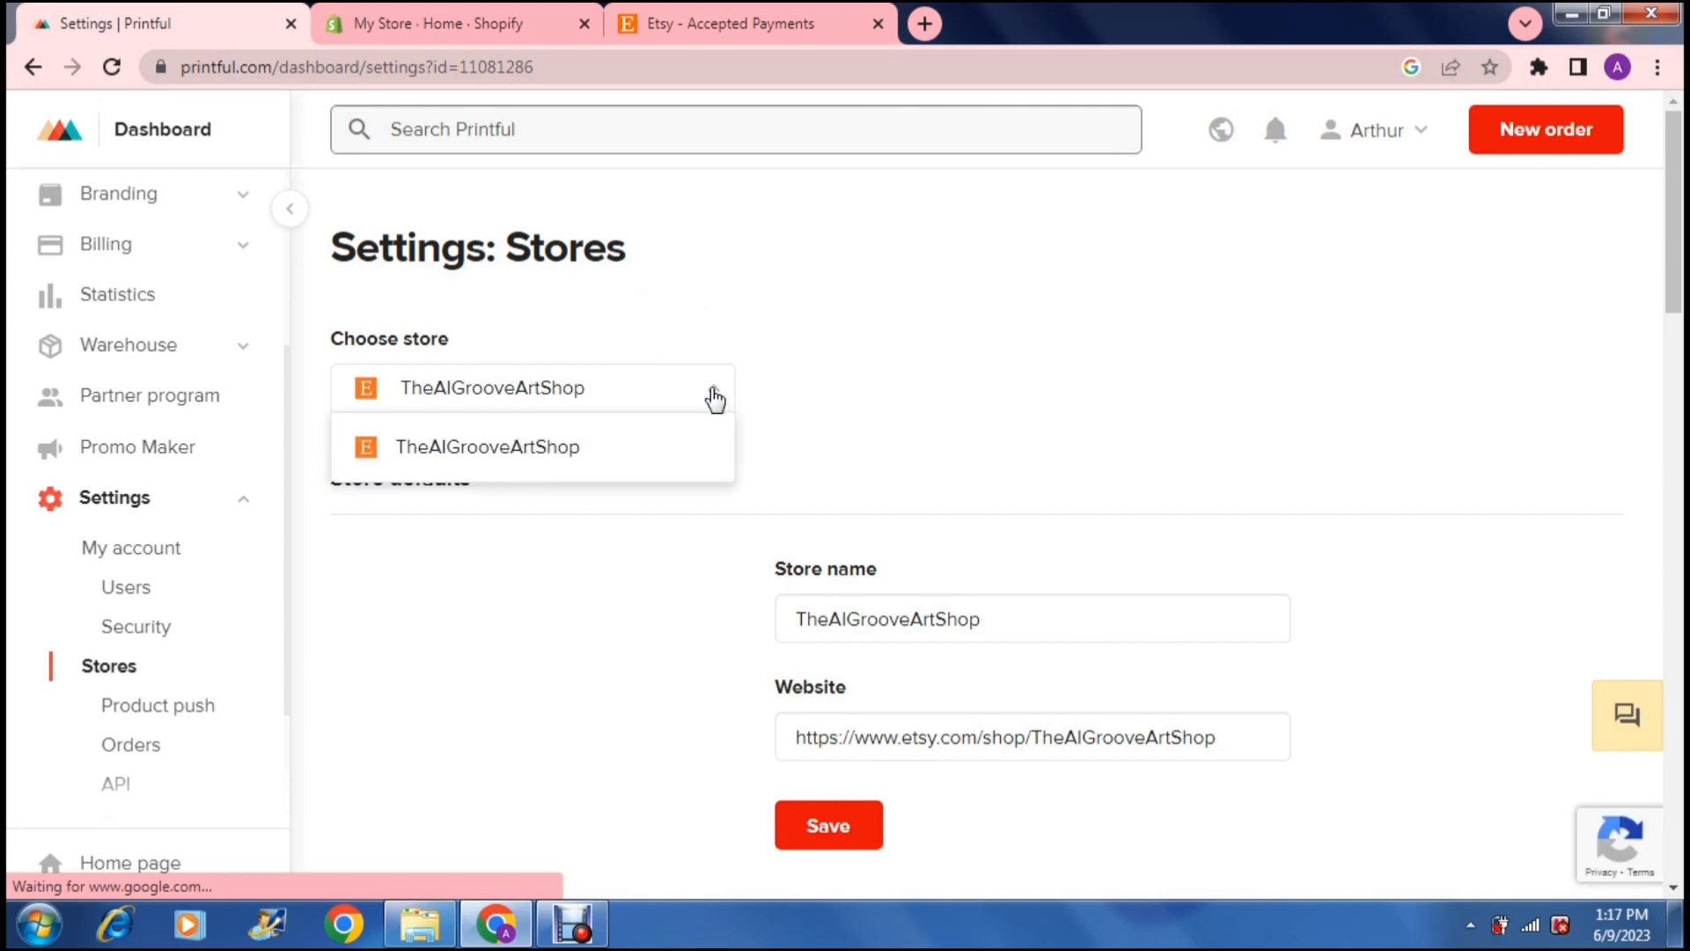
left_click(713, 396)
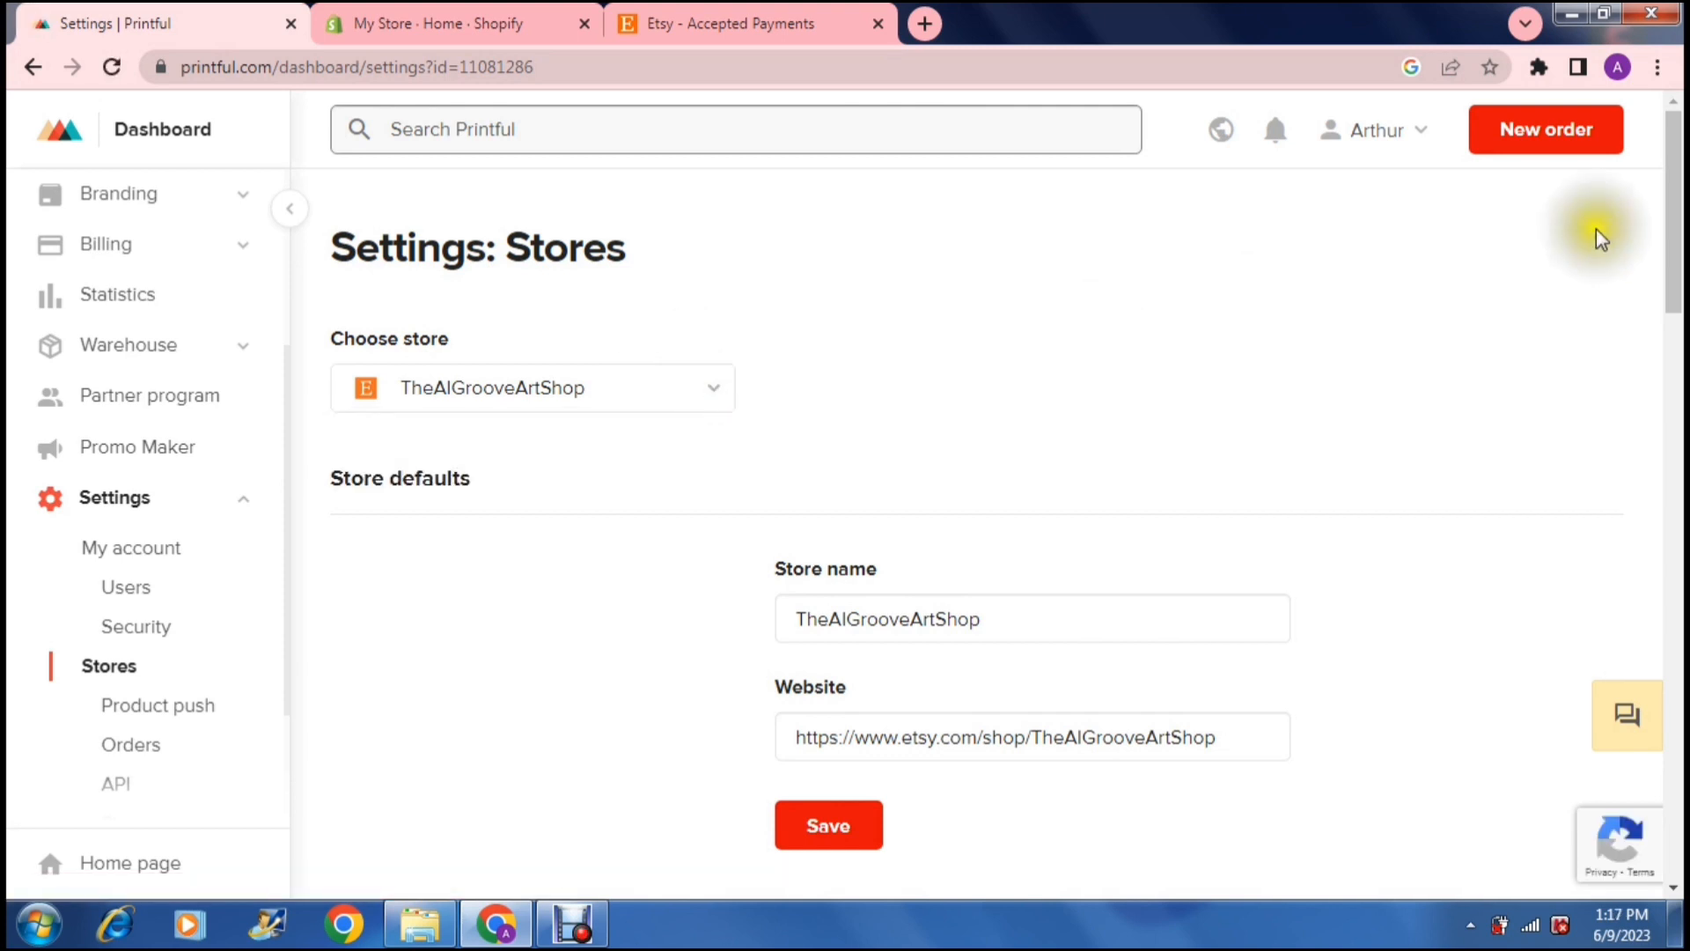
left_click_drag(1676, 219, 1675, 303)
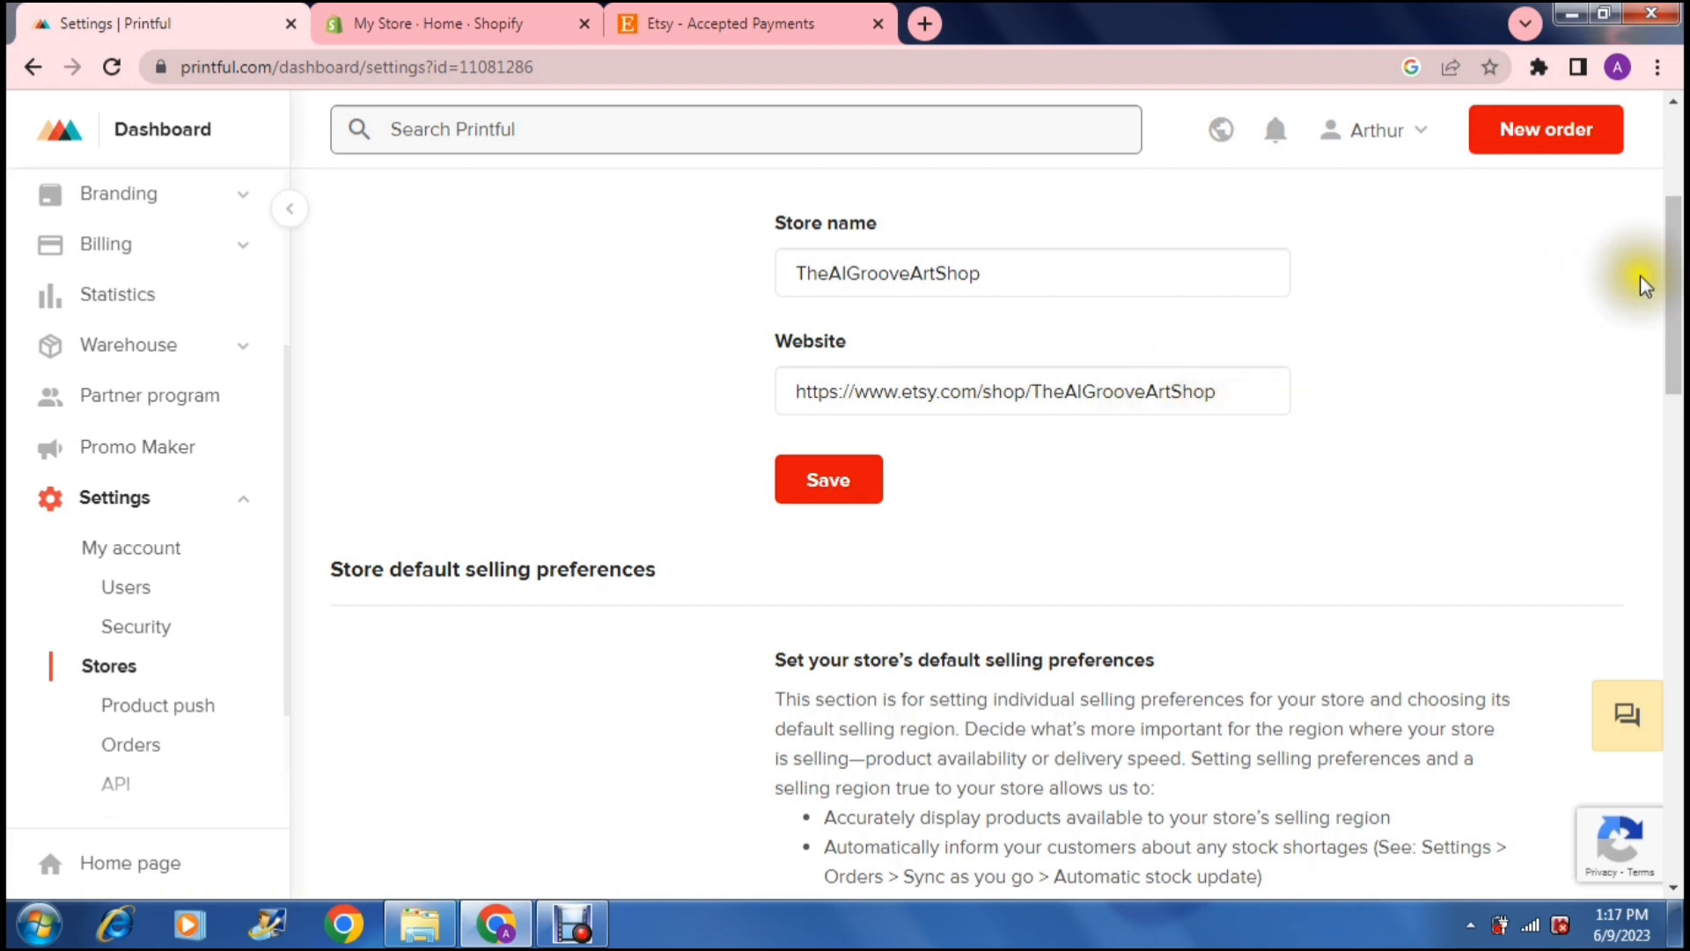
left_click(1673, 280)
left_click_drag(1672, 280, 1672, 293)
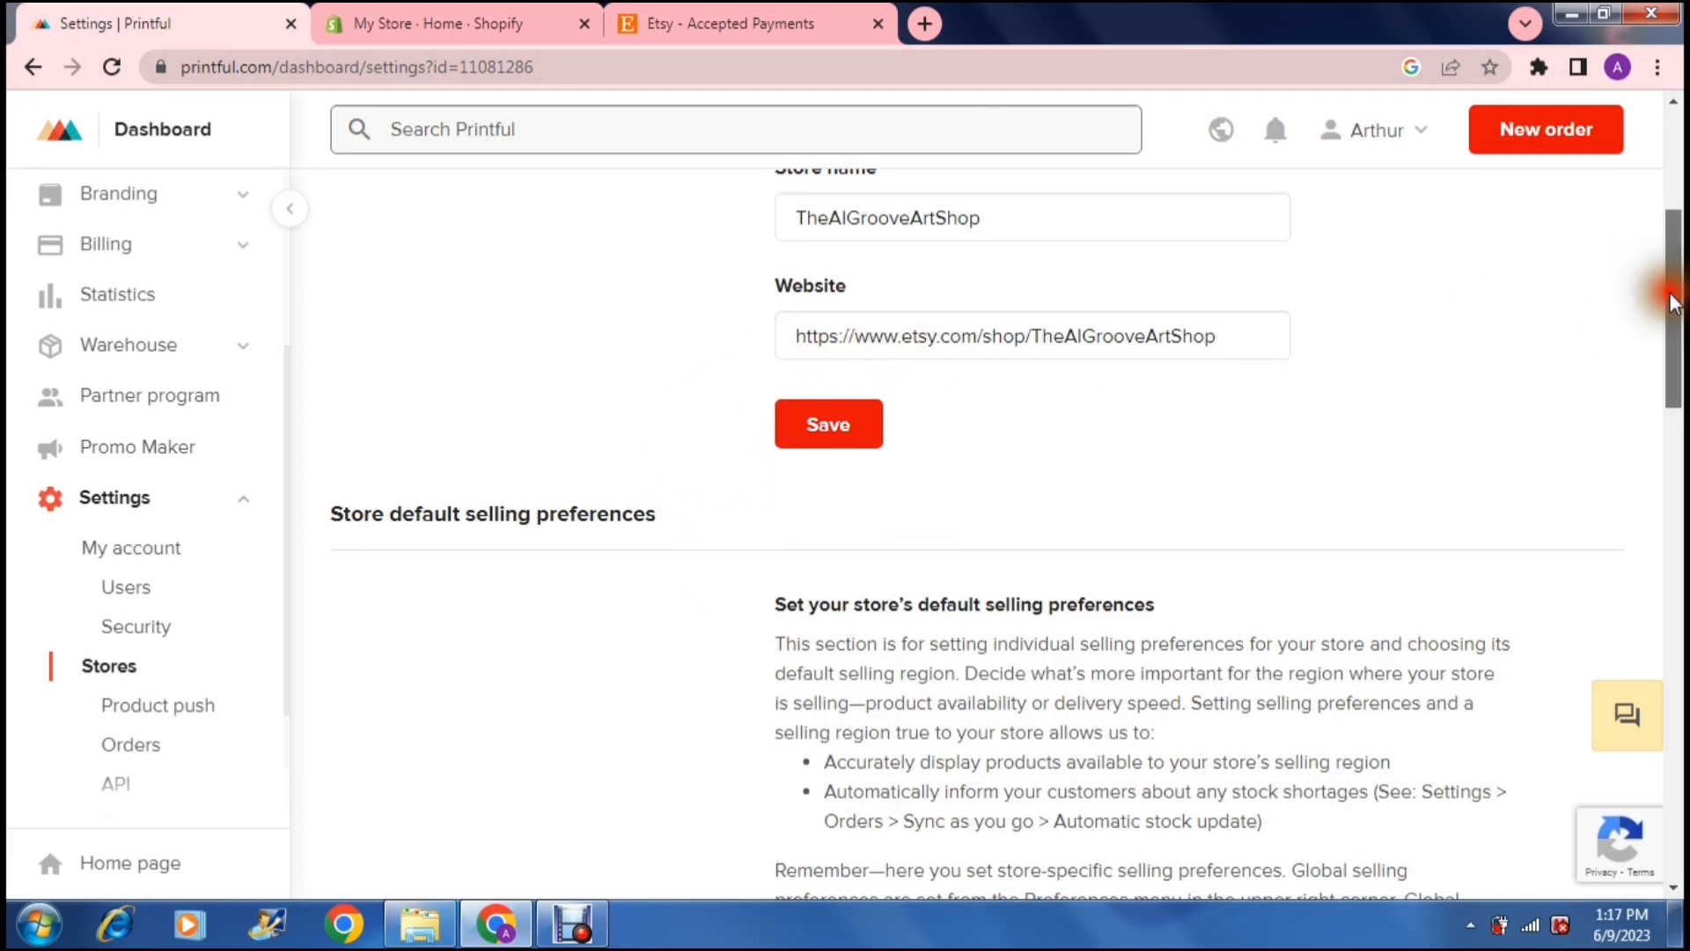
left_click_drag(1672, 302, 1676, 742)
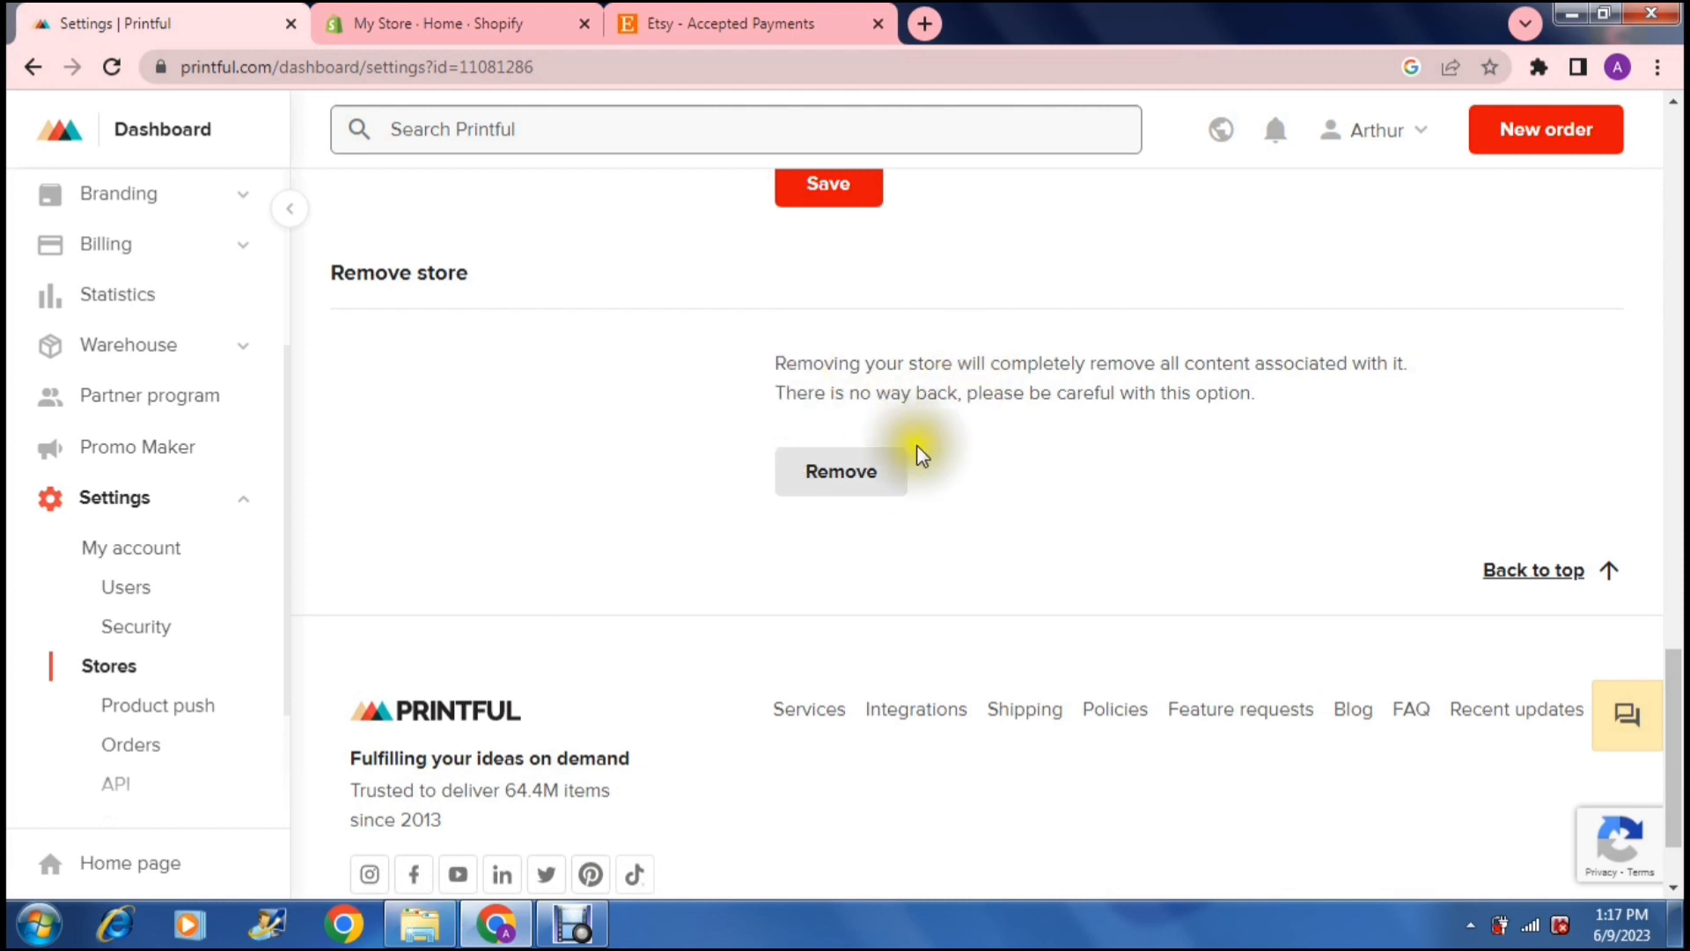
Step: Bring up the permanent deletion confirmation for TheAIGrooveArtShop, and cancel it without deleting the store
left_click(834, 476)
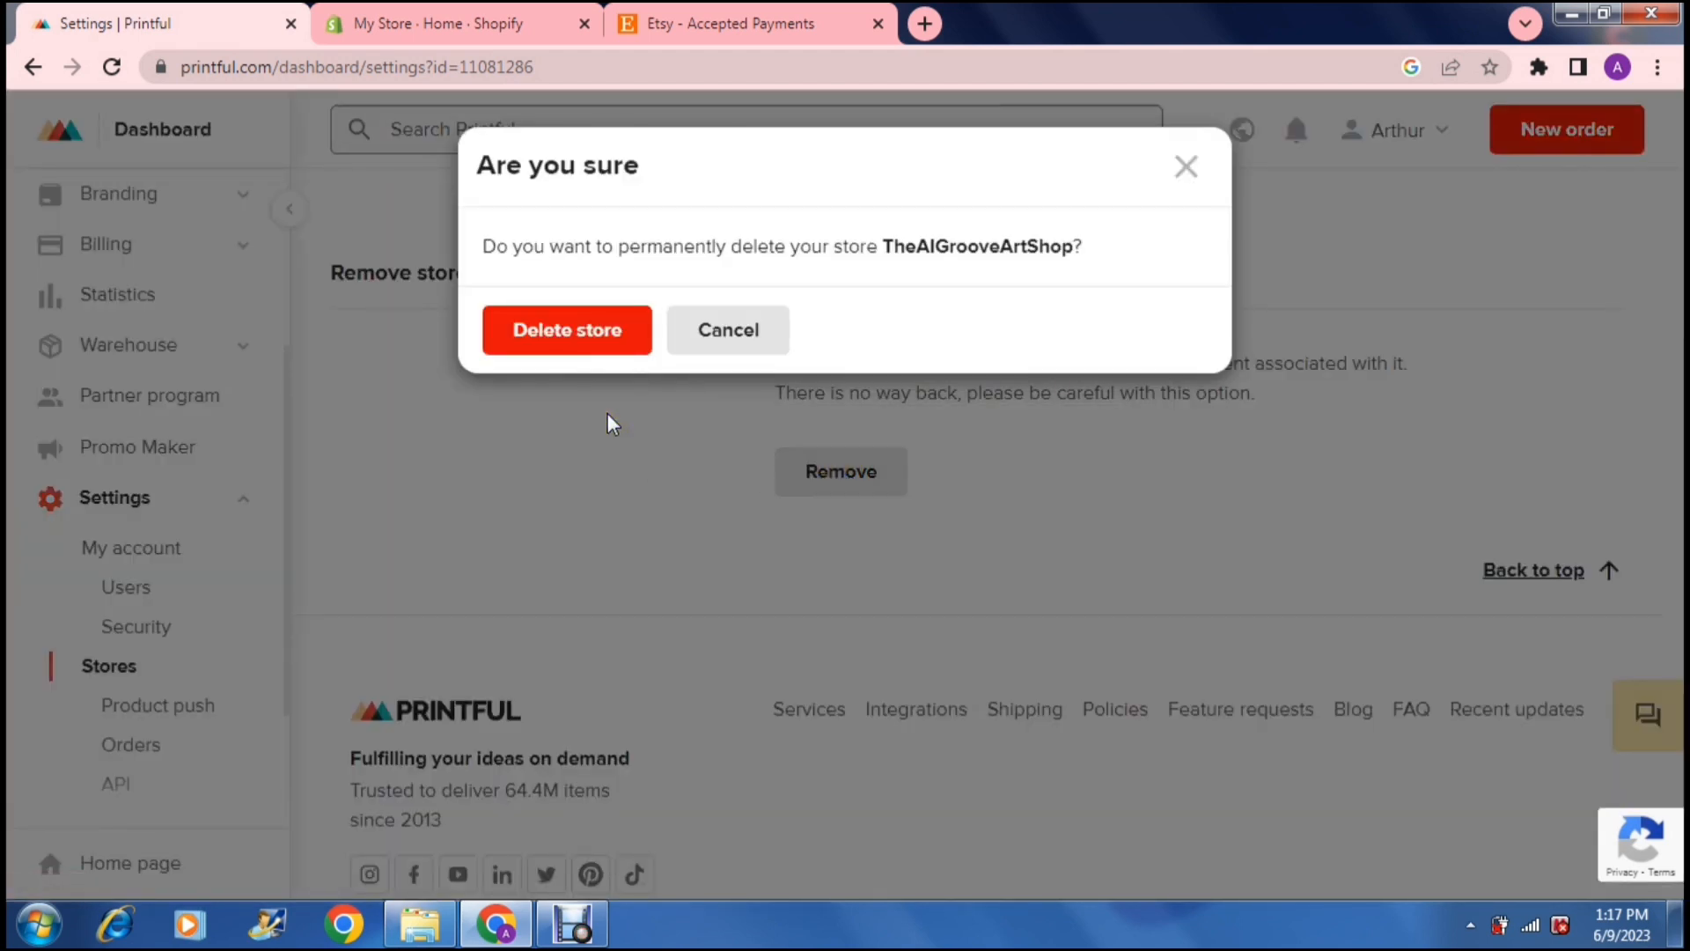
left_click(729, 333)
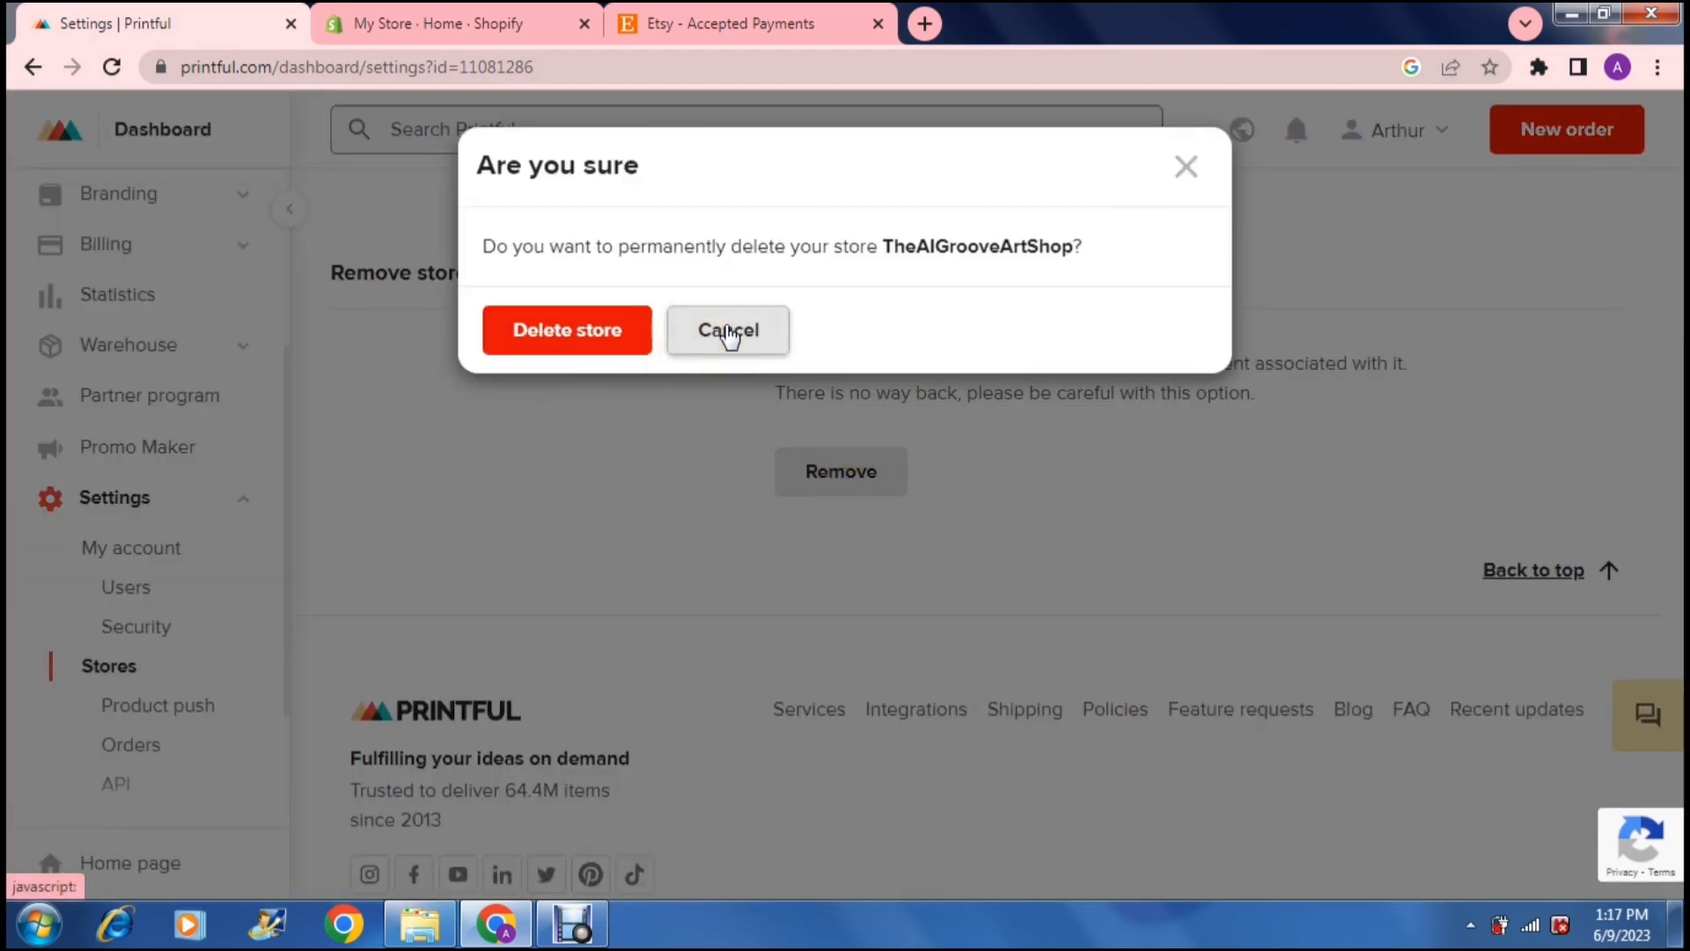
left_click(728, 333)
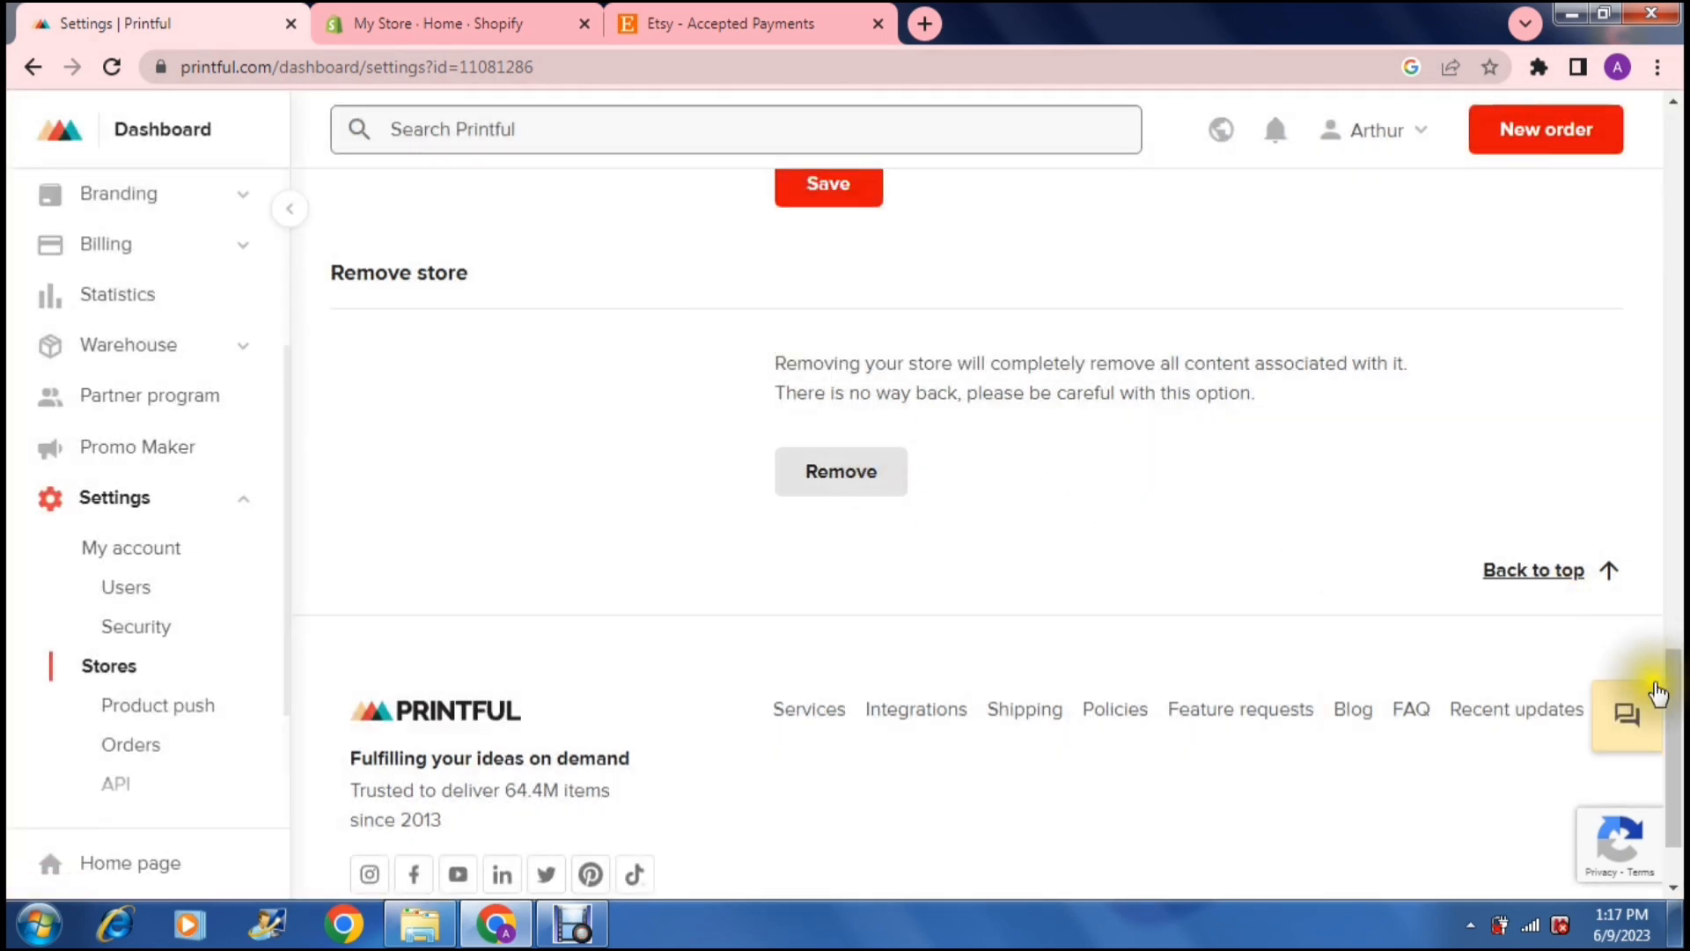
left_click_drag(1673, 696, 1678, 97)
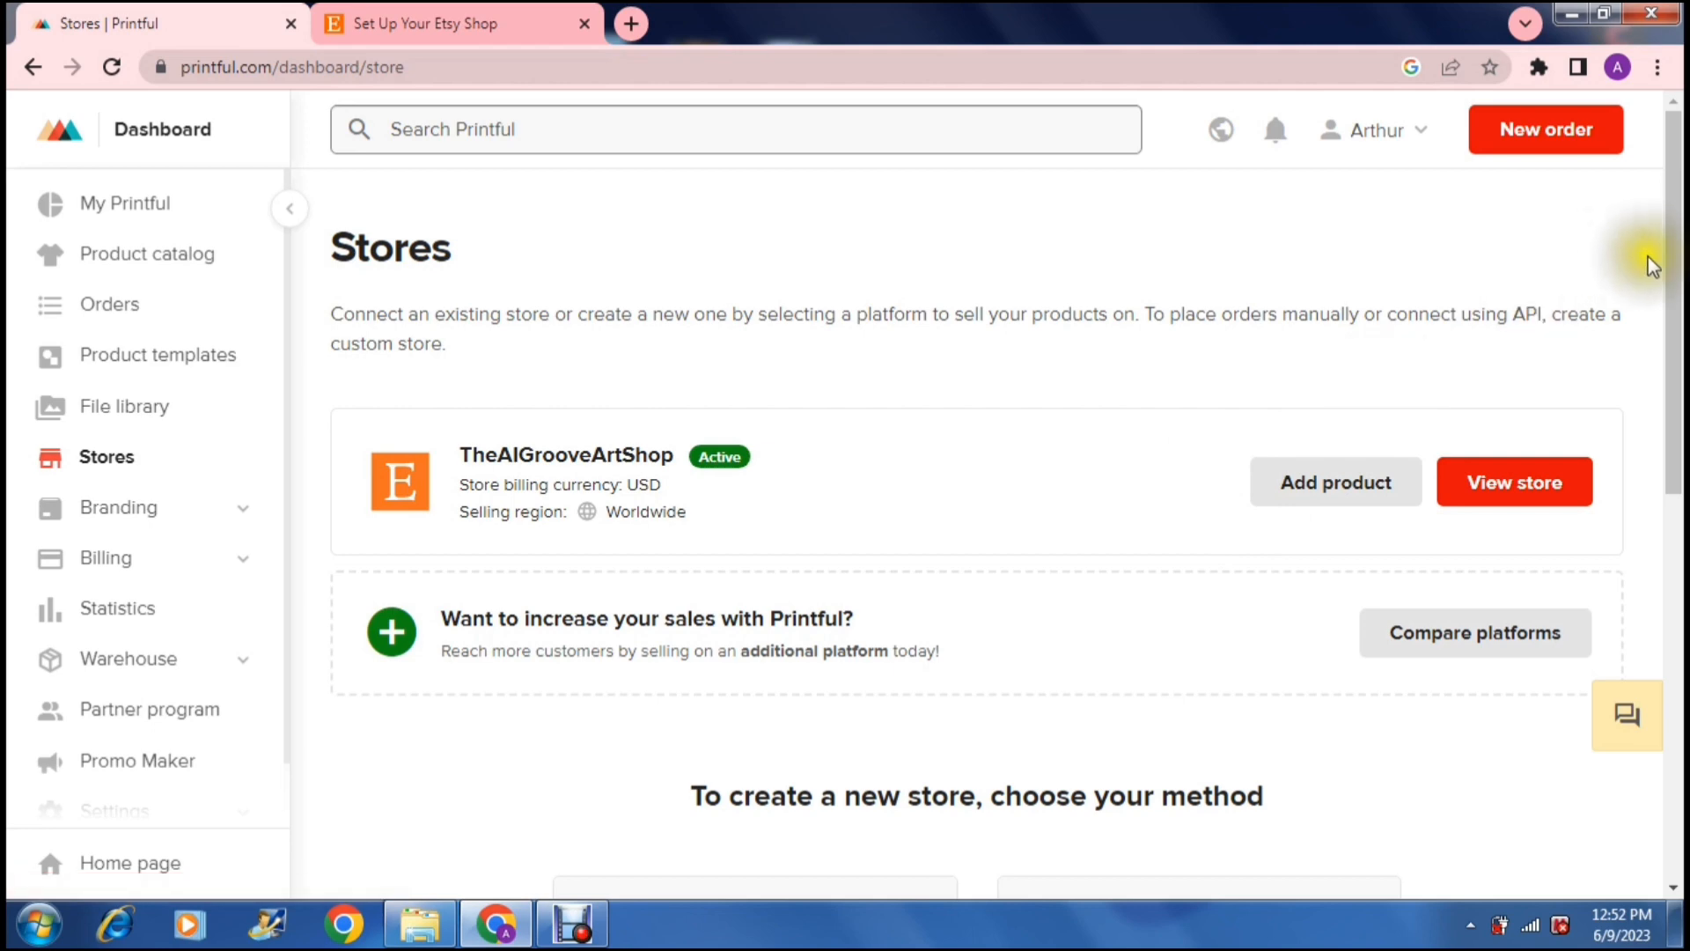
Step: Open the product templates page and look over the saved templates
left_click_drag(1668, 257, 1671, 202)
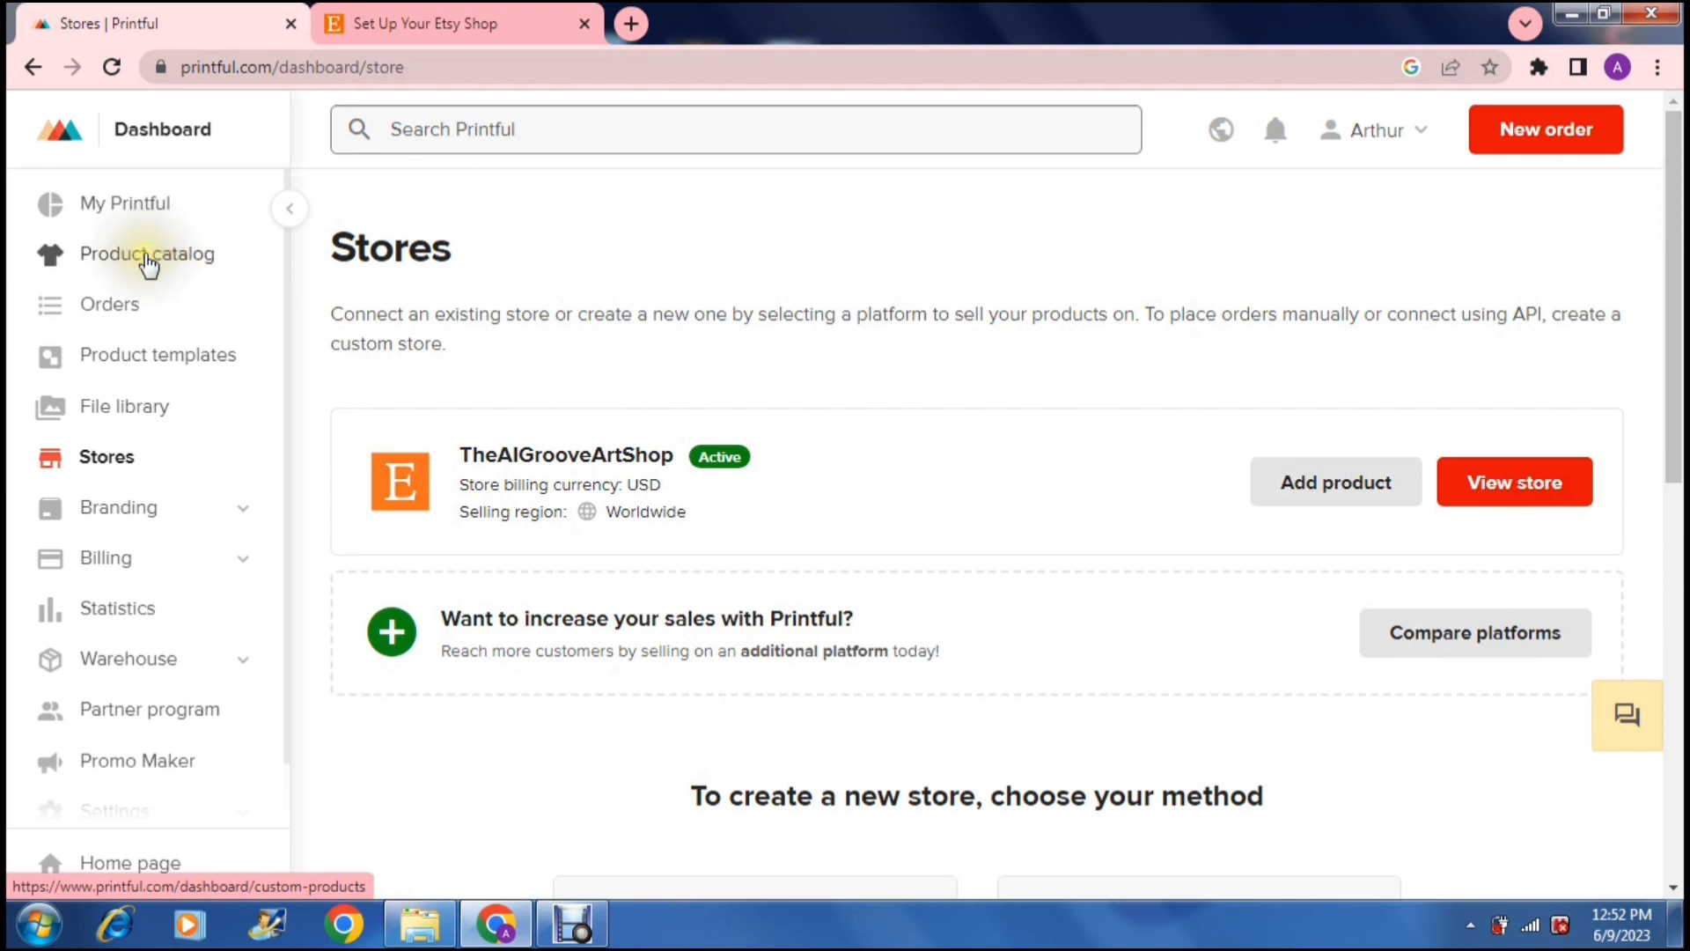
left_click(139, 363)
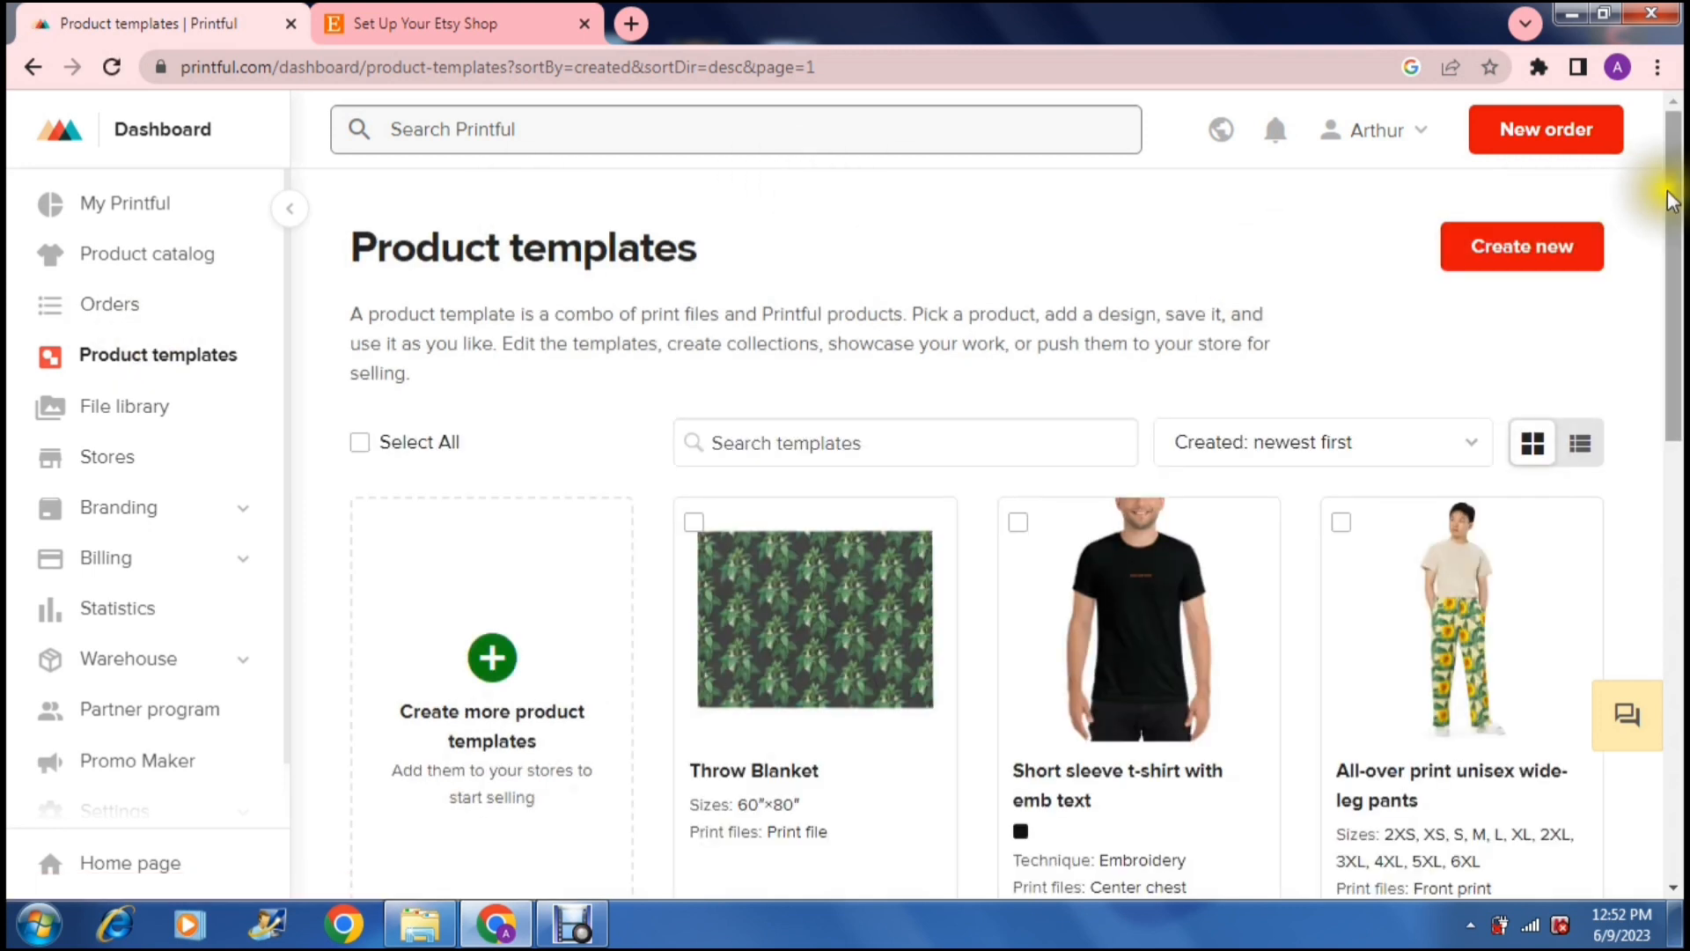
left_click_drag(1672, 200, 1670, 457)
scroll(1670, 462, "up", 7)
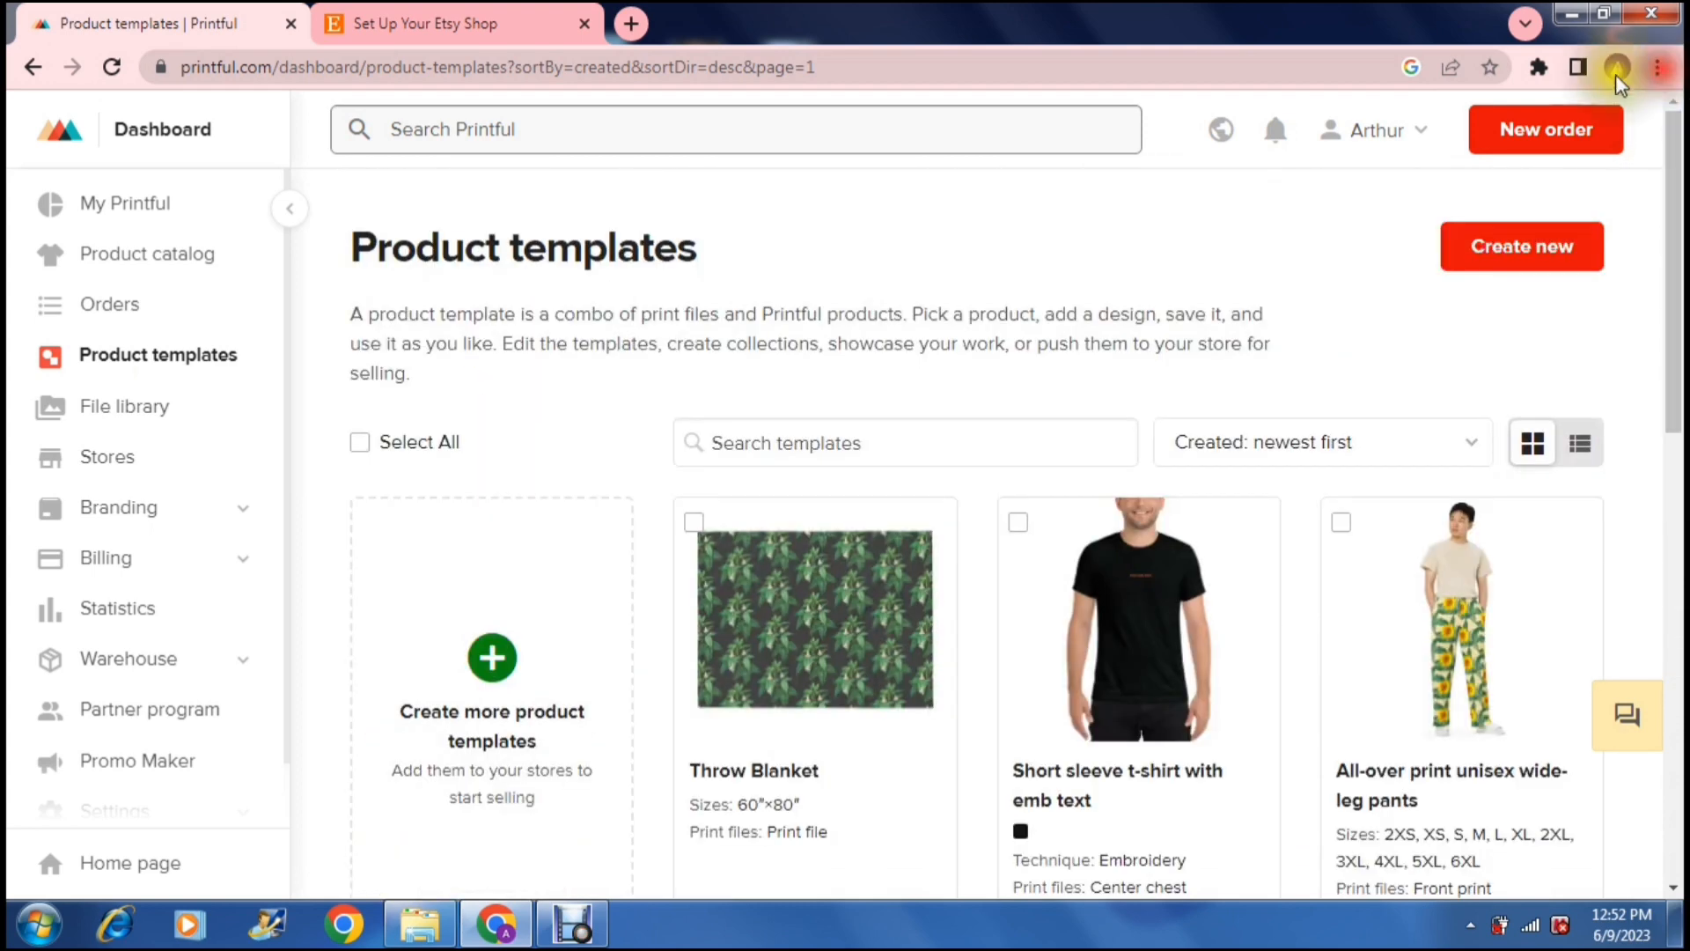